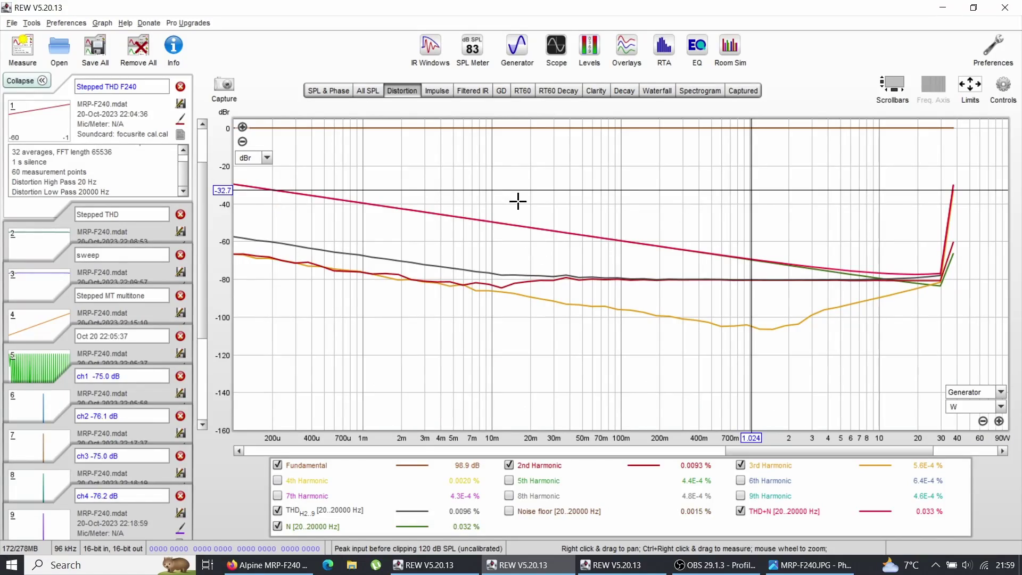
Read the F240 stepped THD values at about 16 mW, 23 mW and 23 W
{"action": "left_click", "coordinate": [518, 200]}
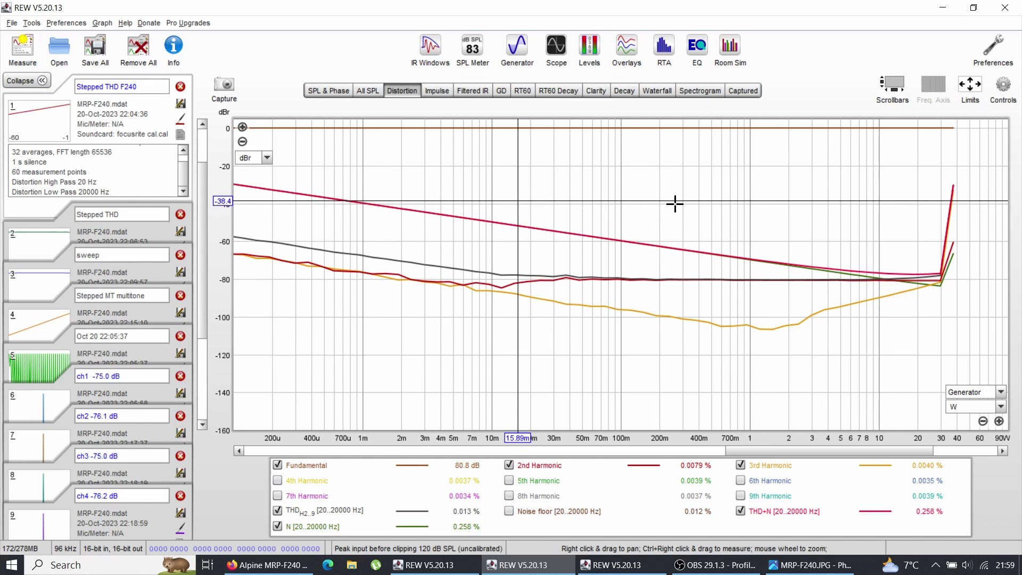
{"action": "left_click", "coordinate": [539, 333]}
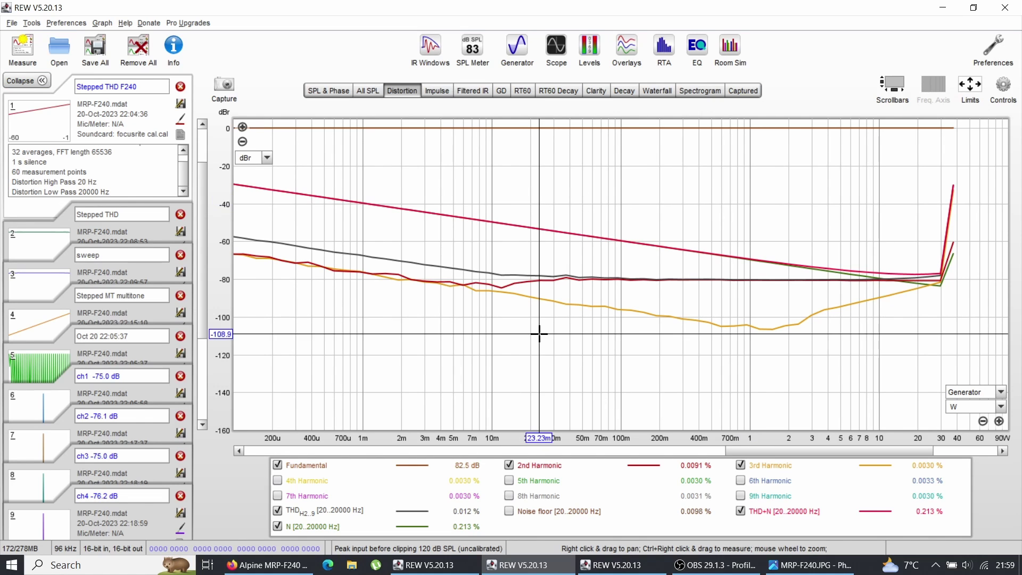
{"action": "left_click", "coordinate": [926, 273]}
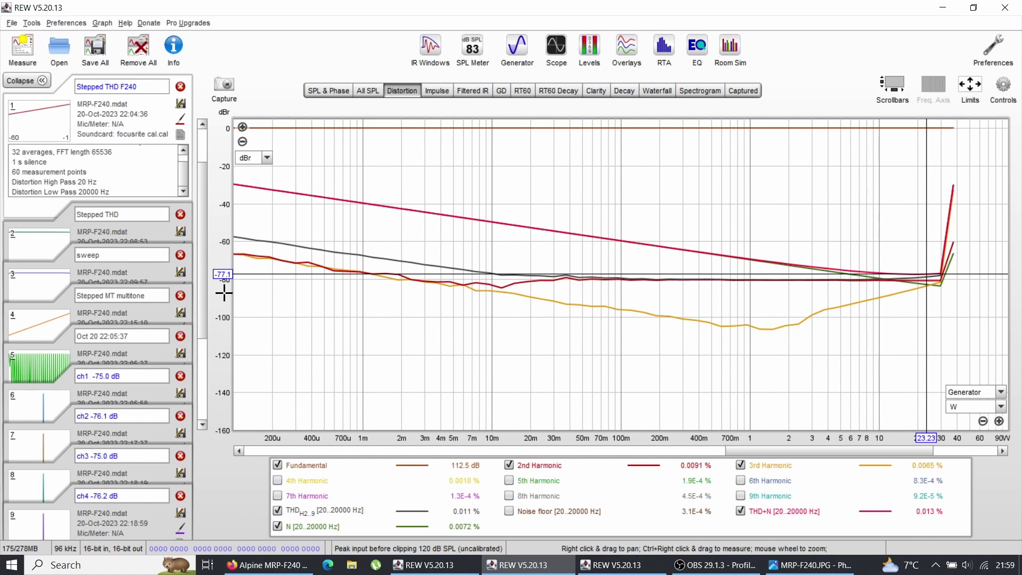
Flip between the F240 and A90V stepped THD windows, ending on the A90V graph
{"action": "key", "text": "alt+Tab"}
{"action": "key", "text": "Tab"}
{"action": "key", "text": "Tab"}
{"action": "left_click", "coordinate": [655, 234]}
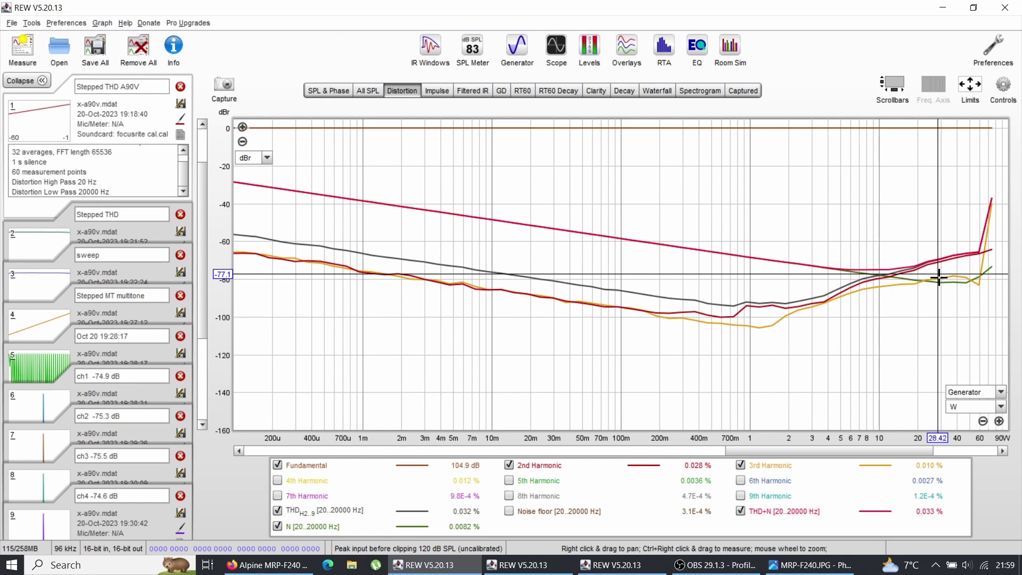
{"action": "key", "text": "alt+Tab"}
{"action": "key", "text": "alt+Tab"}
{"action": "key", "text": "alt+Tab"}
{"action": "key", "text": "alt+Tab"}
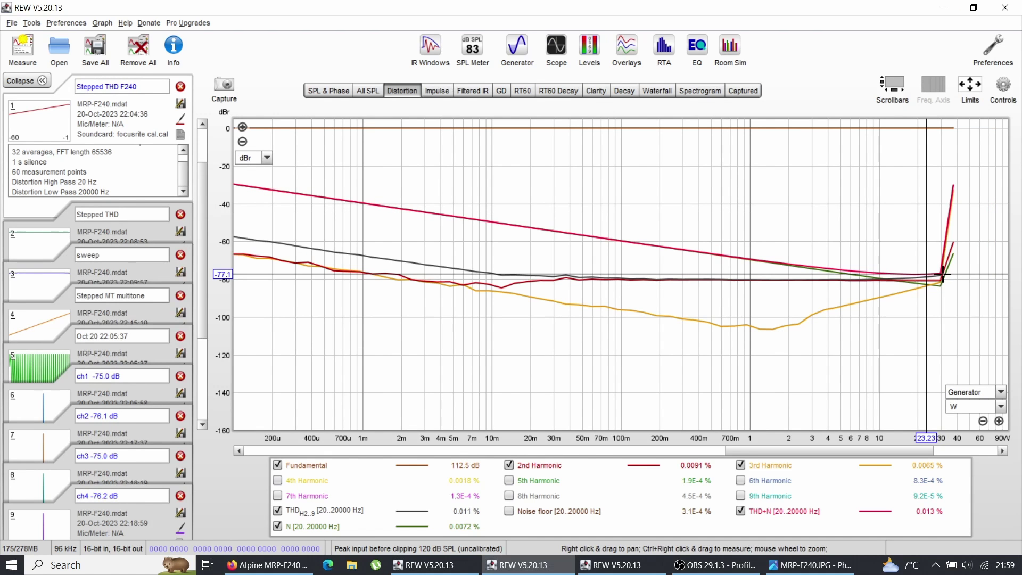
{"action": "key", "text": "alt+Tab"}
{"action": "key", "text": "alt+Tab"}
{"action": "key", "text": "alt+Tab"}
{"action": "key", "text": "alt+Tab"}
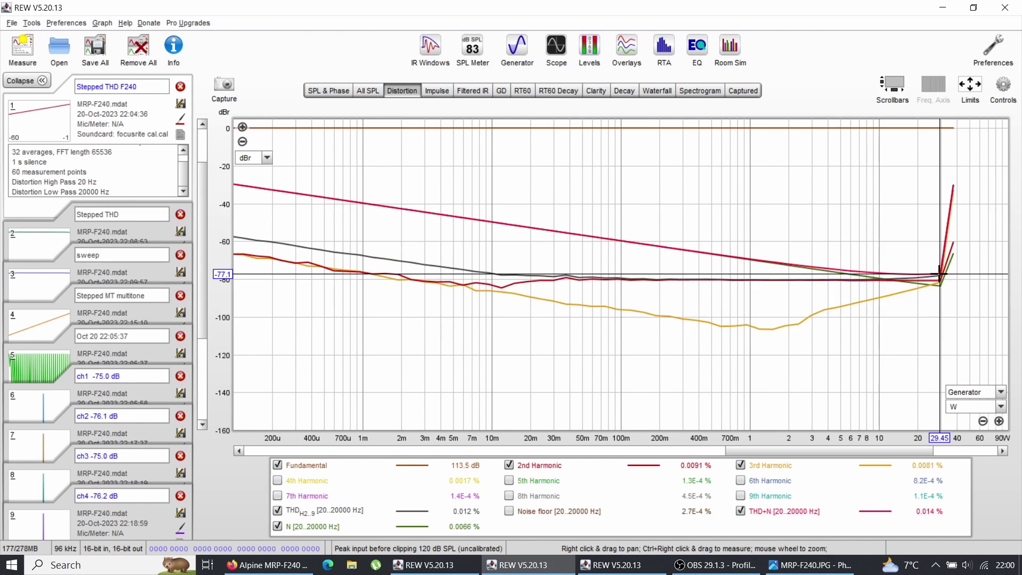
{"action": "key", "text": "alt+Tab"}
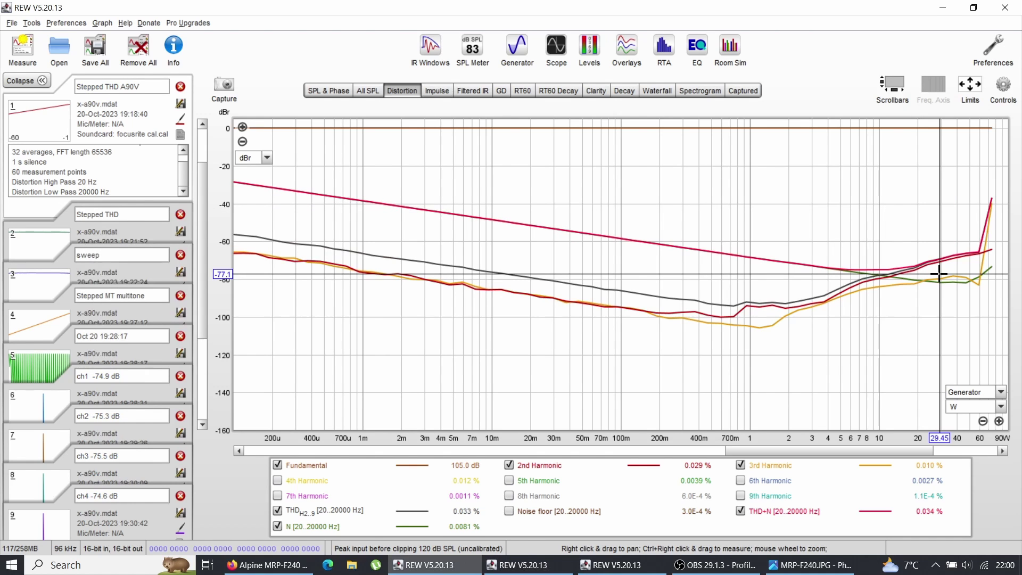
{"action": "key", "text": "alt+Tab"}
{"action": "key", "text": "alt+Tab"}
{"action": "key", "text": "alt+Tab"}
{"action": "key", "text": "alt+Tab"}
{"action": "key", "text": "alt+Tab"}
{"action": "key", "text": "alt+Tab"}
{"action": "key", "text": "alt+Tab"}
{"action": "key", "text": "Tab"}
{"action": "key", "text": "Tab"}
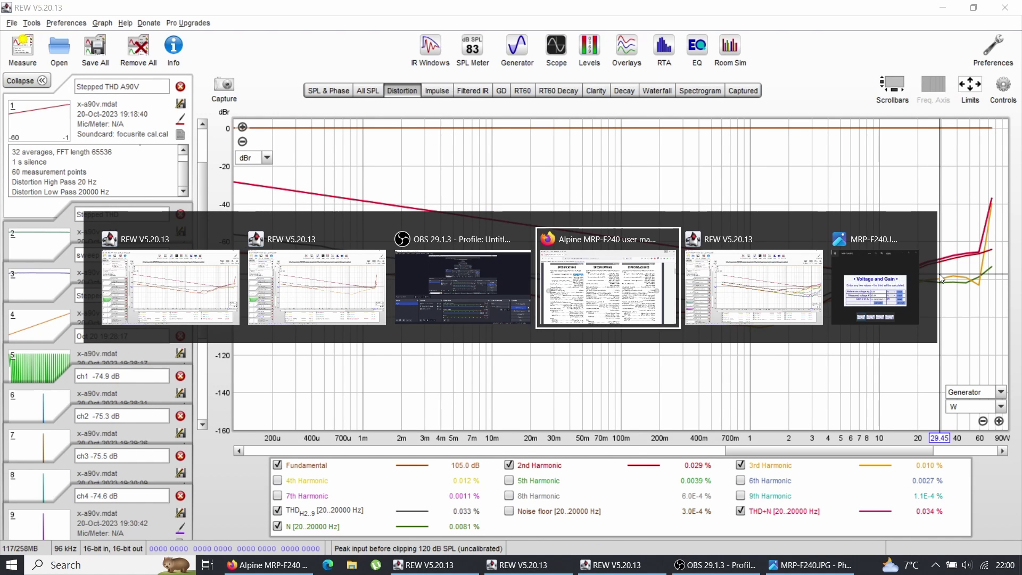
{"action": "key", "text": "alt+Tab"}
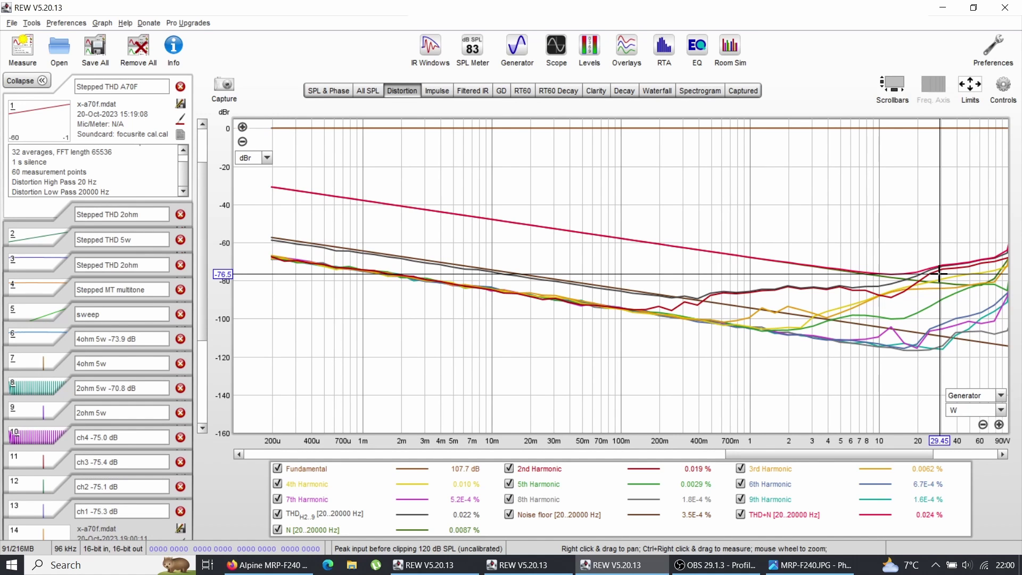
Switch between the A70F and F240 stepped THD windows, finishing on the F240 at 29.45 W
{"action": "key", "text": "alt+Tab"}
{"action": "key", "text": "alt+Tab"}
{"action": "key", "text": "alt+Tab"}
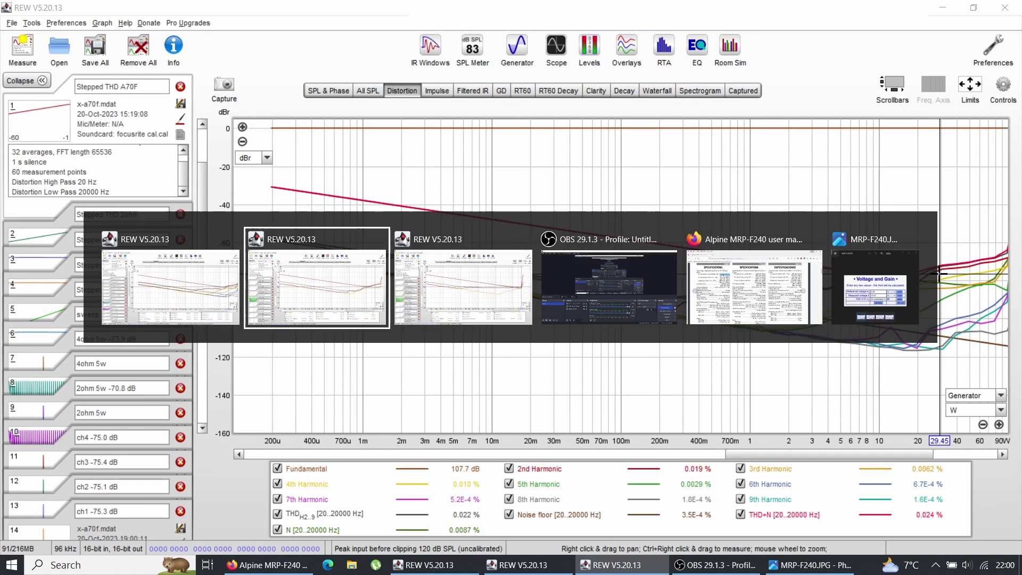
{"action": "key", "text": "alt+Tab"}
{"action": "key", "text": "alt+Tab"}
{"action": "key", "text": "alt+Tab"}
{"action": "key", "text": "alt+Tab"}
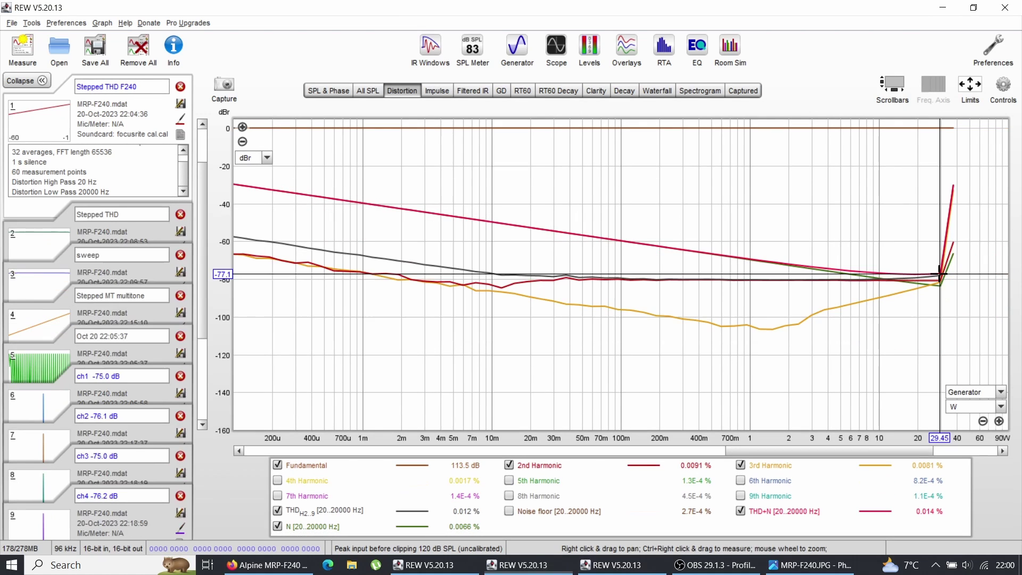
{"action": "key", "text": "alt+Tab"}
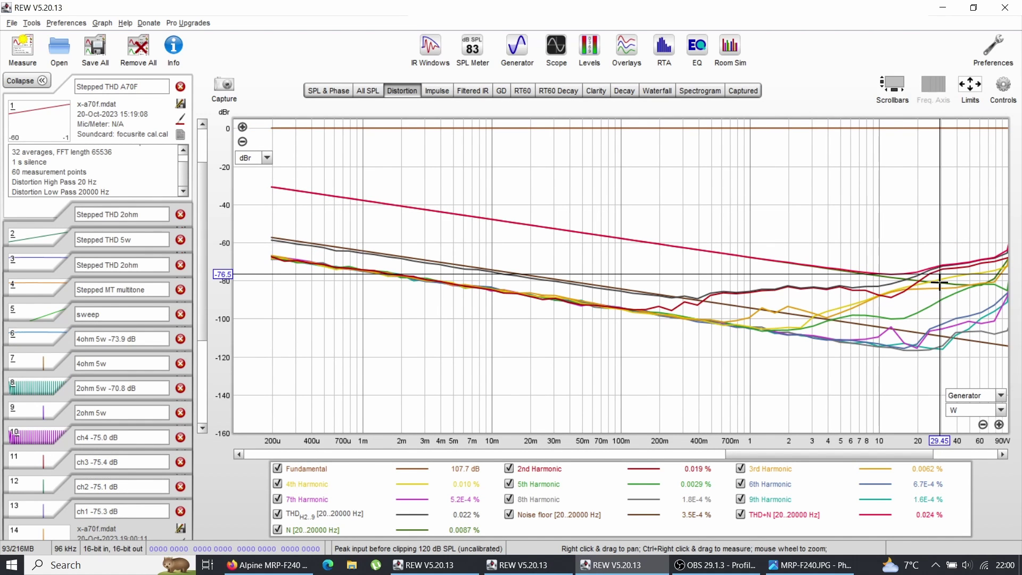
{"action": "key", "text": "alt+Tab"}
{"action": "key", "text": "alt+Tab"}
{"action": "key", "text": "alt+Tab"}
{"action": "key", "text": "alt+Tab"}
{"action": "key", "text": "alt+Tab"}
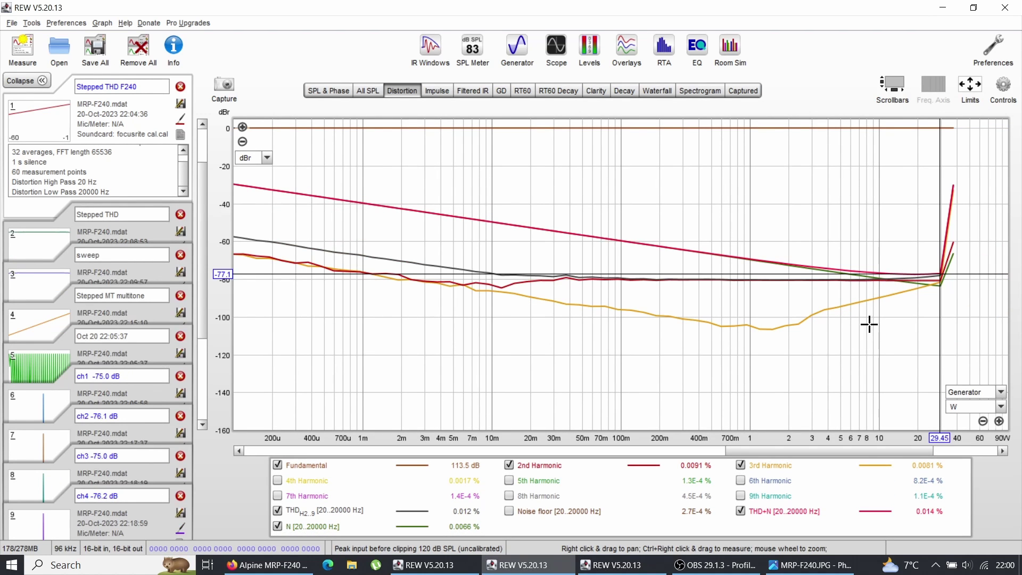
Plot the F240 THD in % instead of dBr, then bring up the MRP-F240 manual's specifications page
{"action": "left_click", "coordinate": [267, 158]}
{"action": "left_click", "coordinate": [254, 249]}
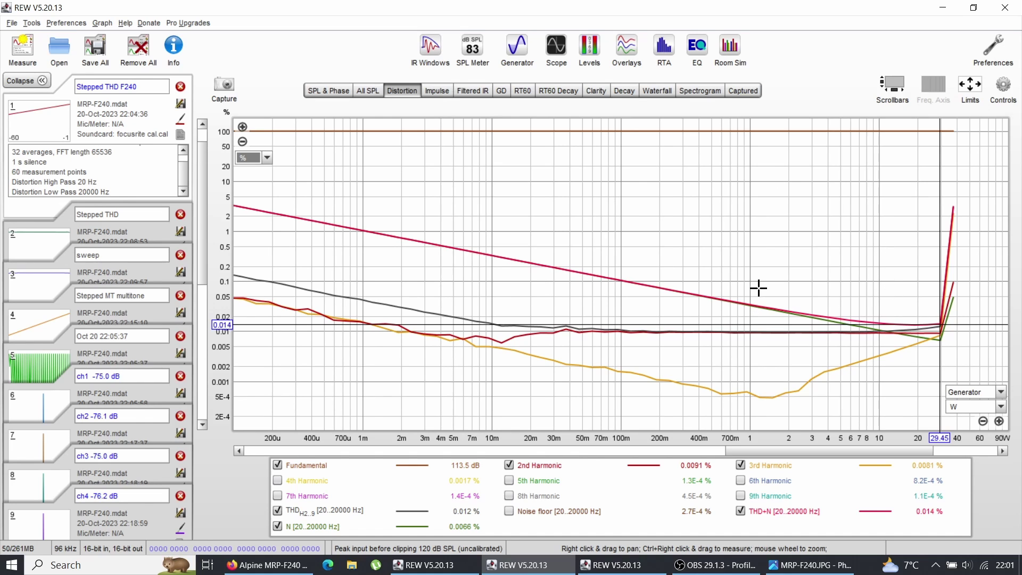
{"action": "left_click", "coordinate": [151, 87]}
{"action": "left_click", "coordinate": [131, 87]}
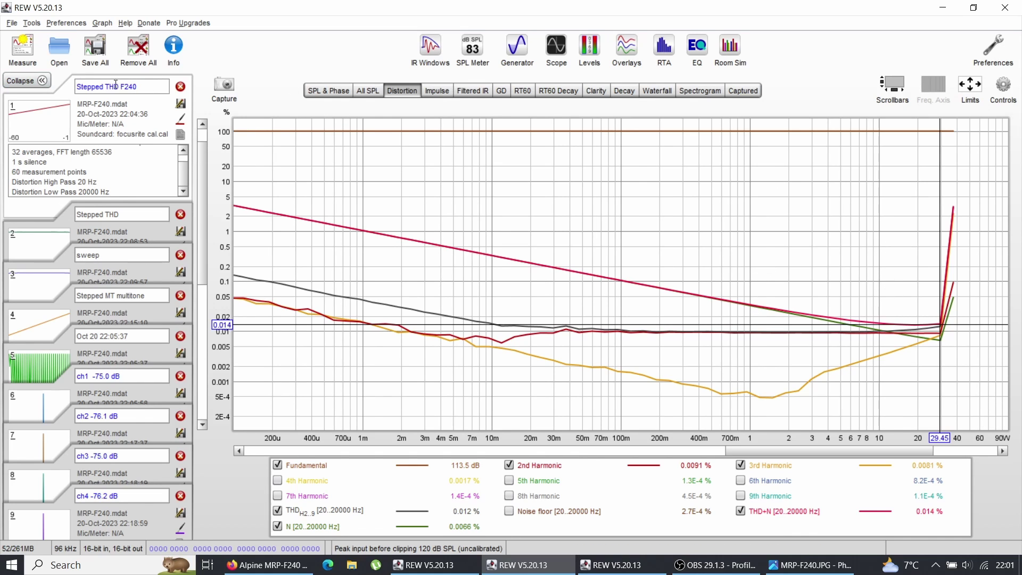
{"action": "left_click", "coordinate": [139, 87]}
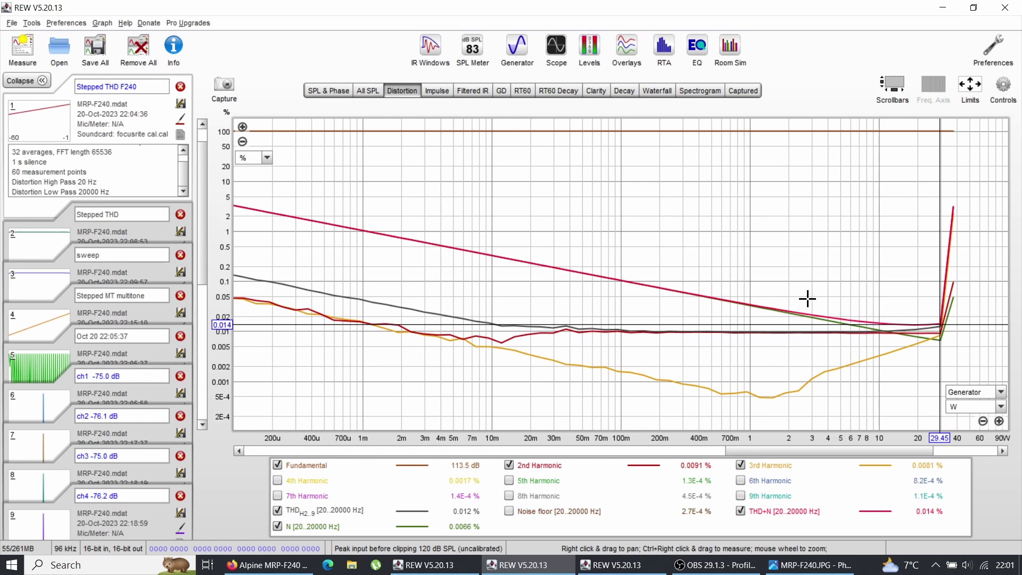
{"action": "key", "text": "alt+Tab"}
{"action": "key", "text": "alt+Tab"}
{"action": "key", "text": "alt+Tab"}
{"action": "left_click", "coordinate": [713, 240]}
Highlight the manual's 0.08% THD, 40 W x4 rating and go back to REW
{"action": "left_click", "coordinate": [260, 230]}
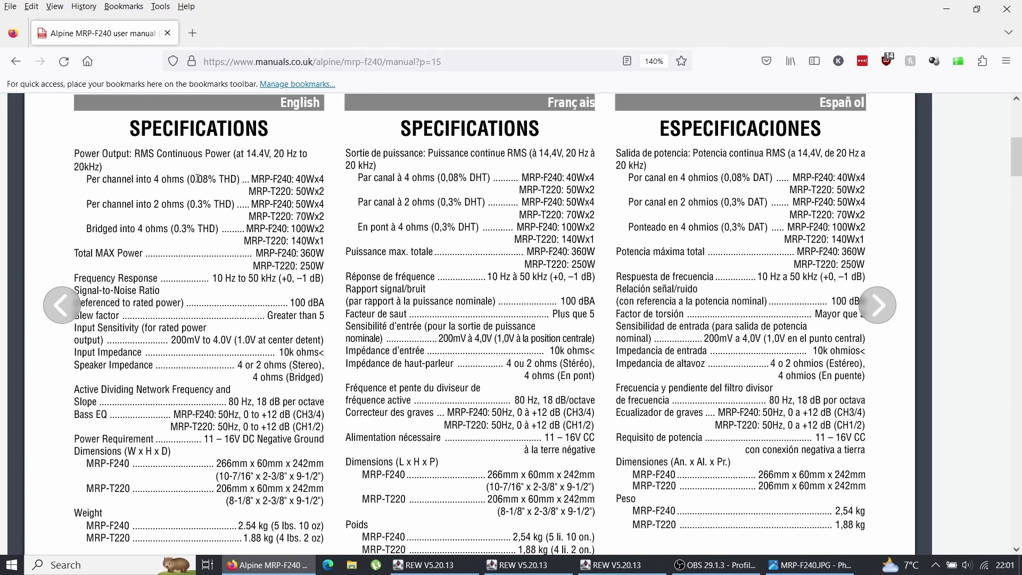
{"action": "left_click_drag", "start_coordinate": [207, 180], "coordinate": [315, 185]}
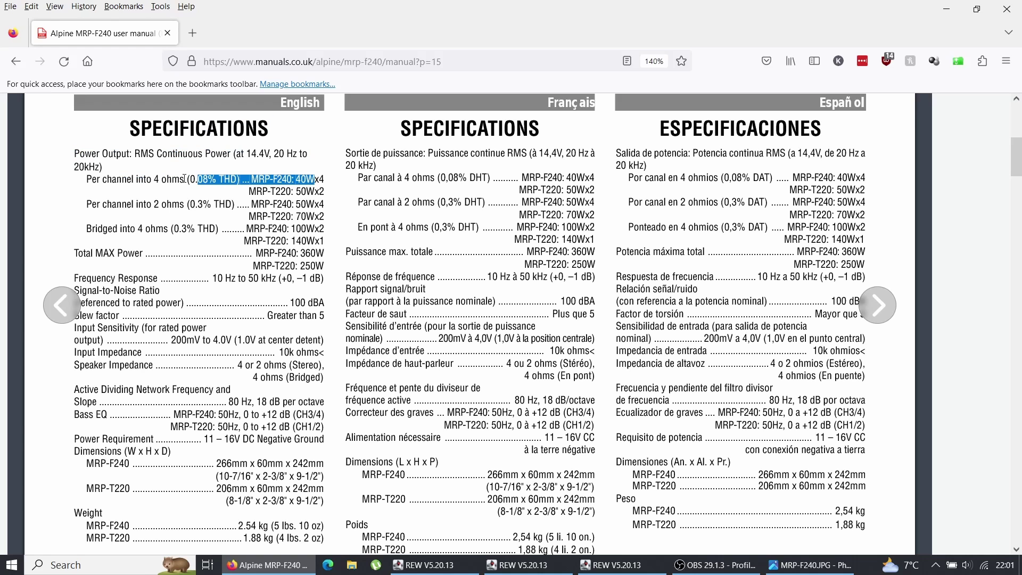
{"action": "key", "text": "alt+Tab"}
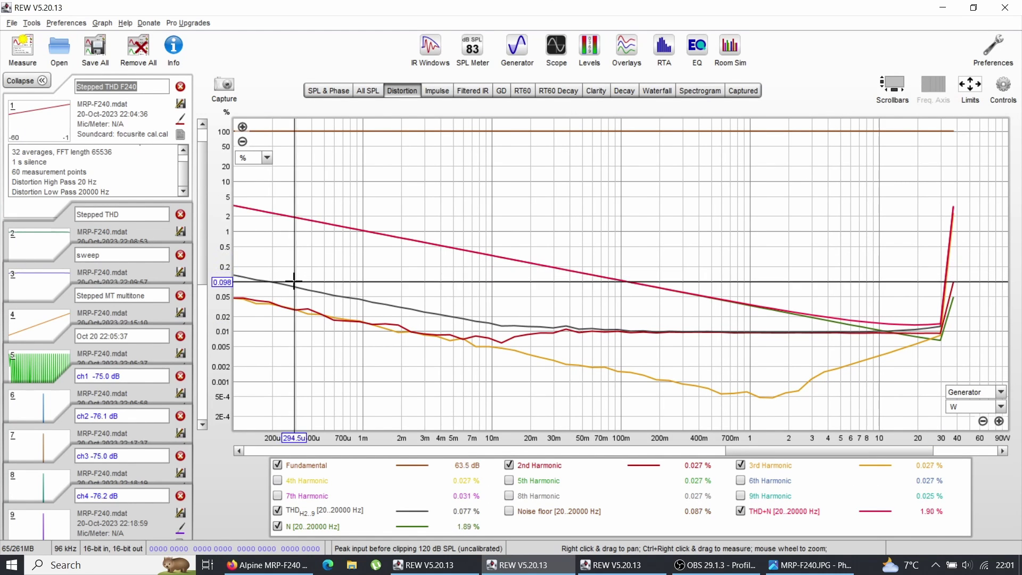
Read the F240 distortion at very low power and near 32 W, checking it against the manual
{"action": "left_click", "coordinate": [293, 286]}
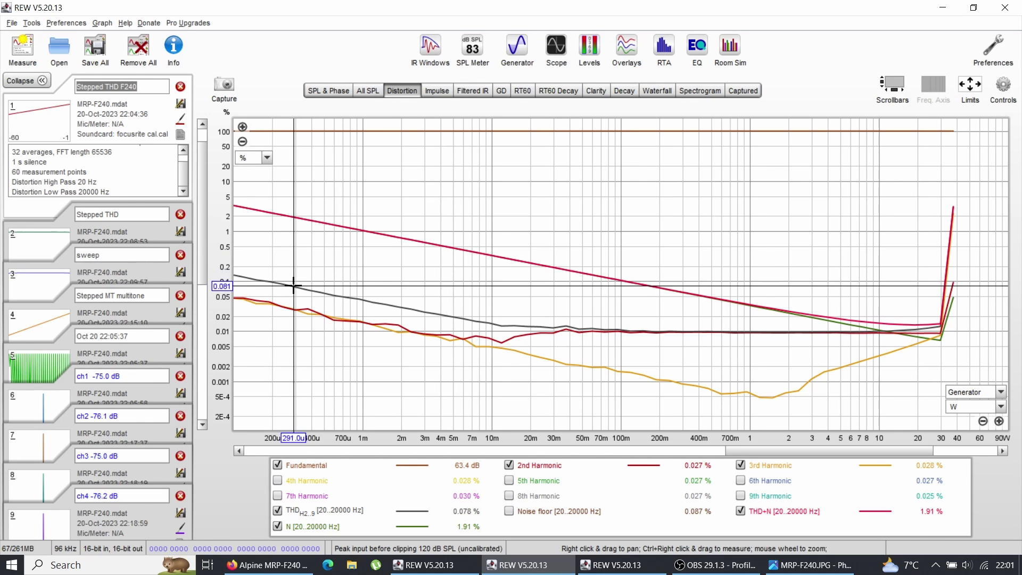
{"action": "left_click", "coordinate": [945, 286]}
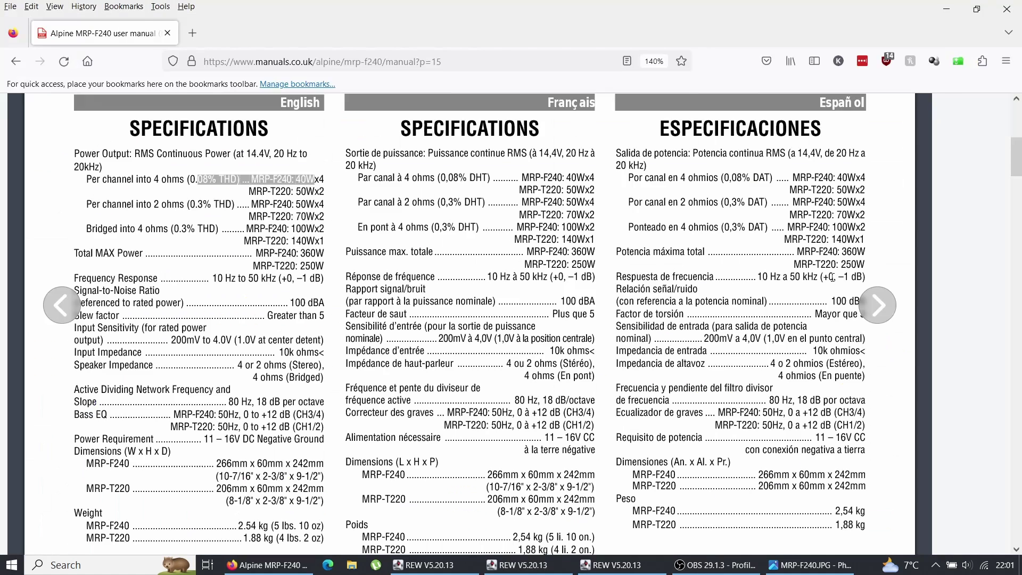
{"action": "key", "text": "alt+Tab"}
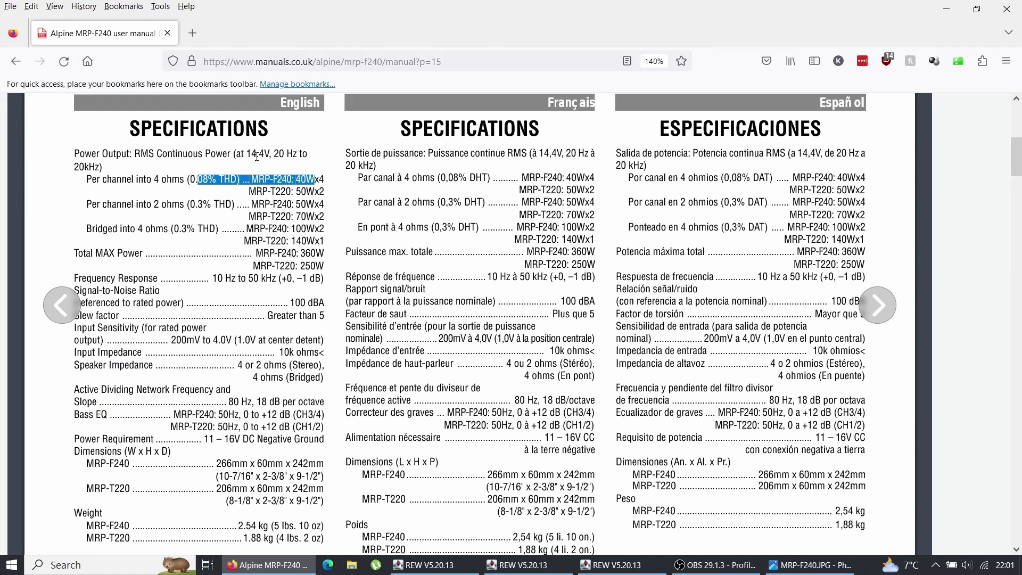
{"action": "key", "text": "alt+Tab"}
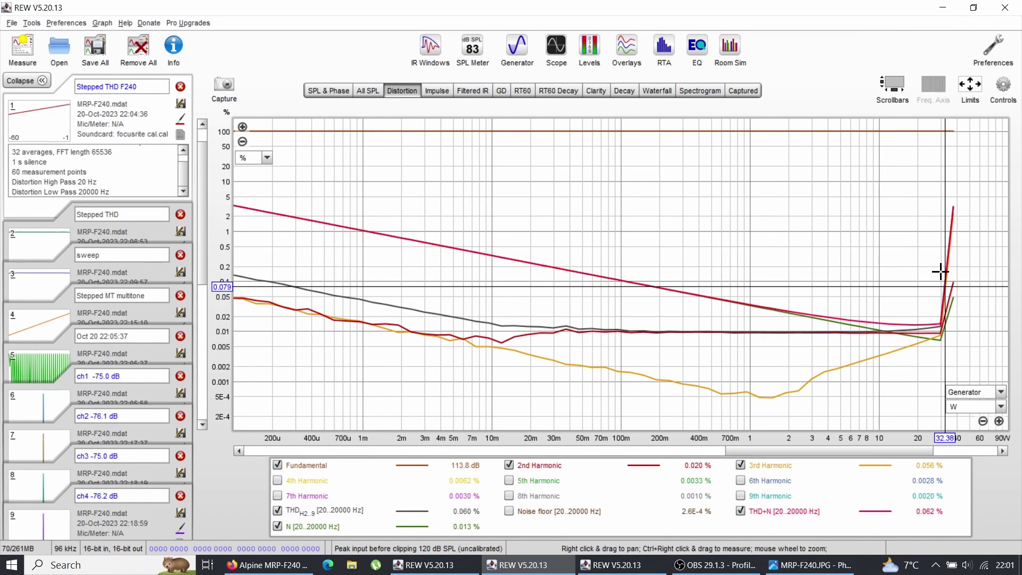
{"action": "key", "text": "alt+Tab"}
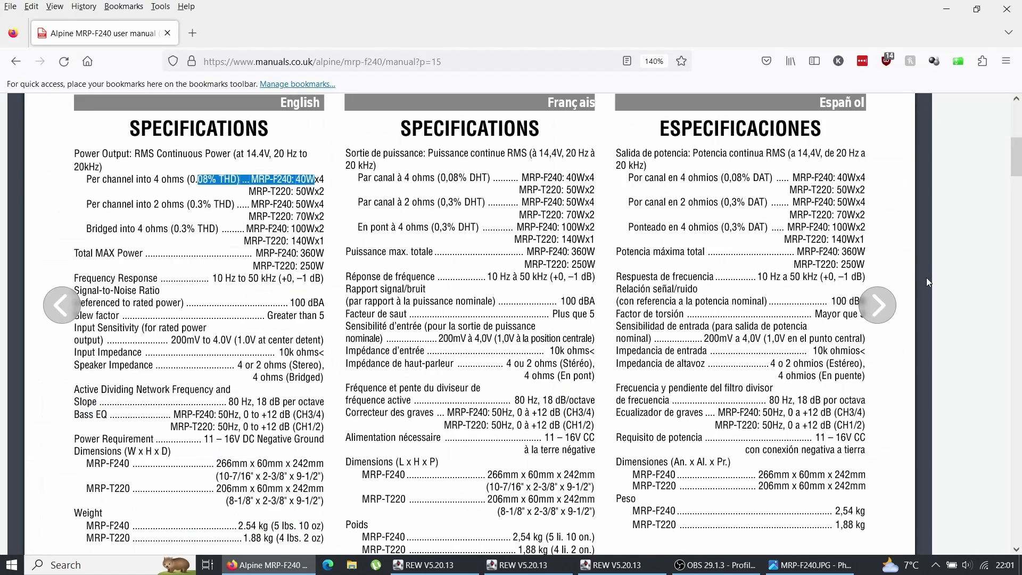
{"action": "key", "text": "alt+Tab"}
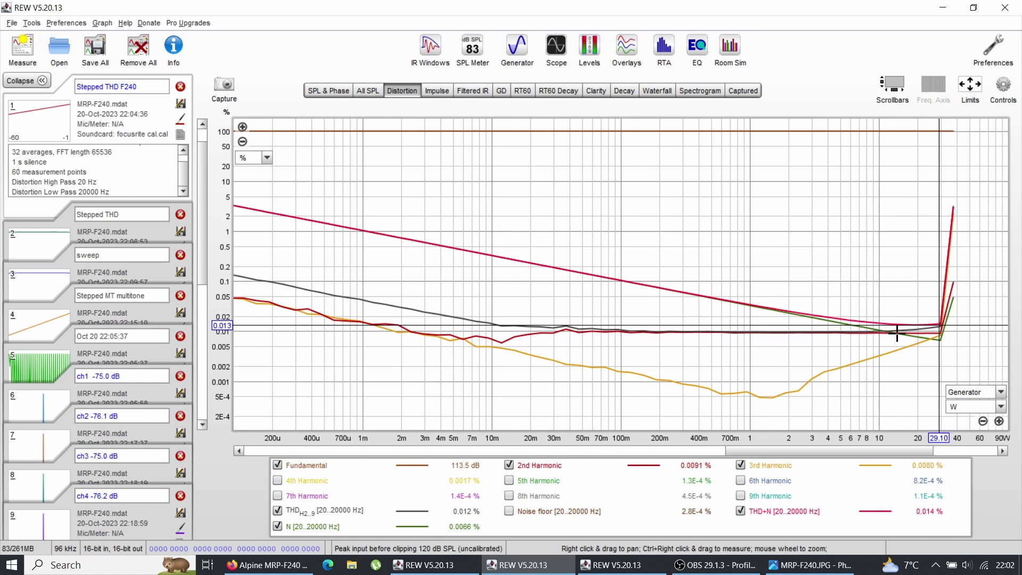
{"action": "key", "text": "alt+Tab"}
{"action": "key", "text": "alt+Tab"}
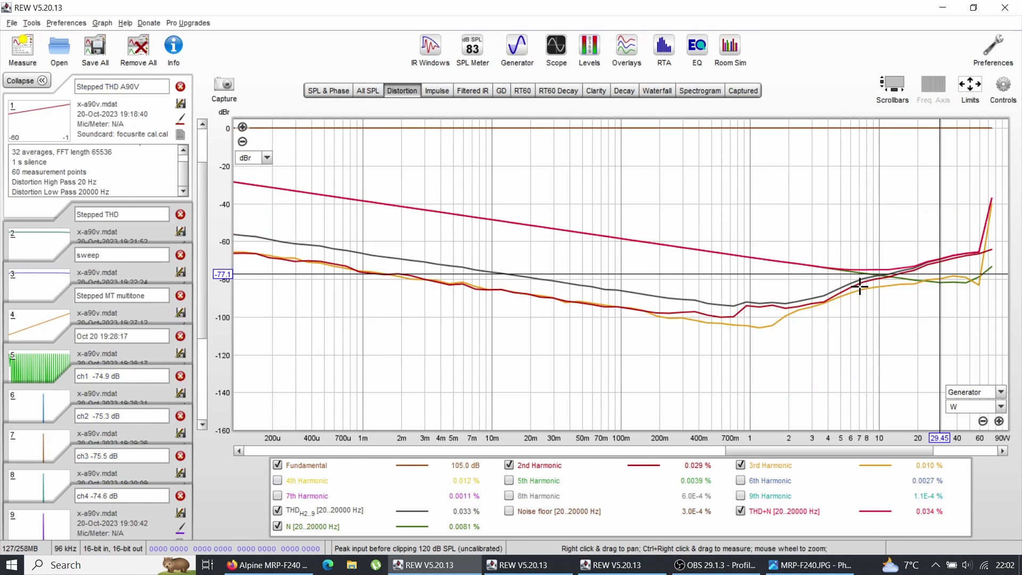
{"action": "key", "text": "alt+Tab"}
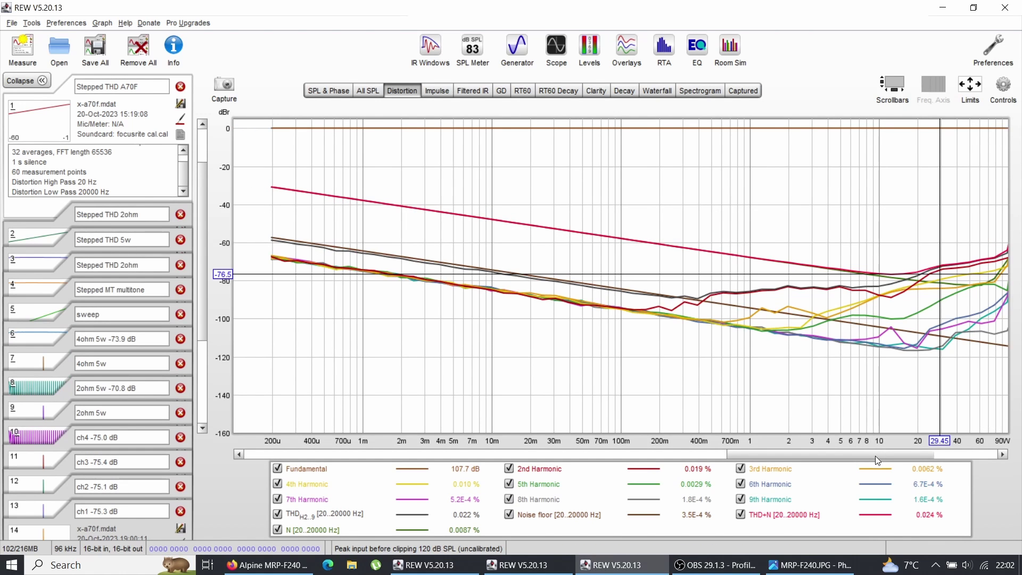
{"action": "left_click_drag", "start_coordinate": [879, 455], "coordinate": [892, 451]}
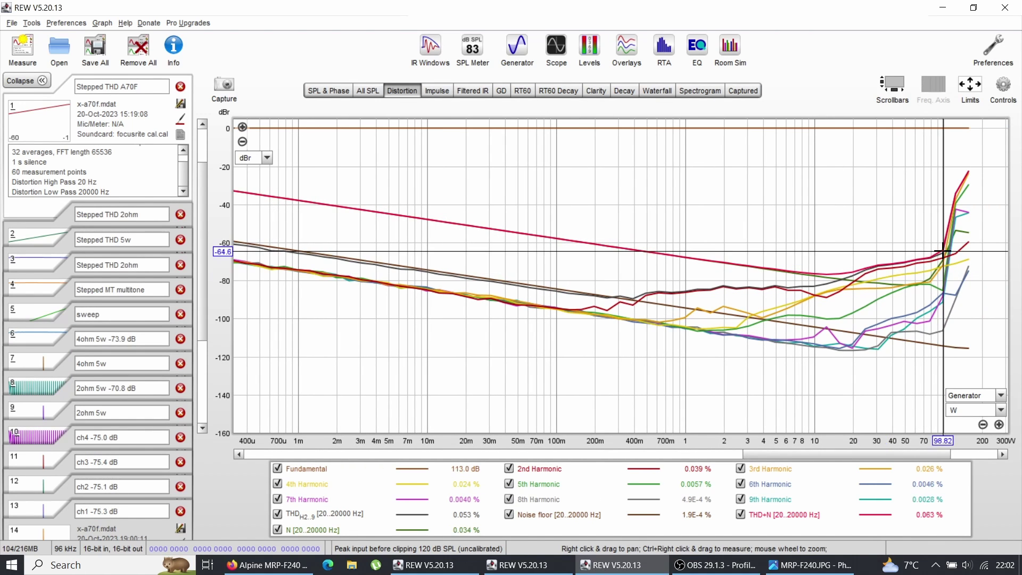
{"action": "key", "text": "alt+Tab"}
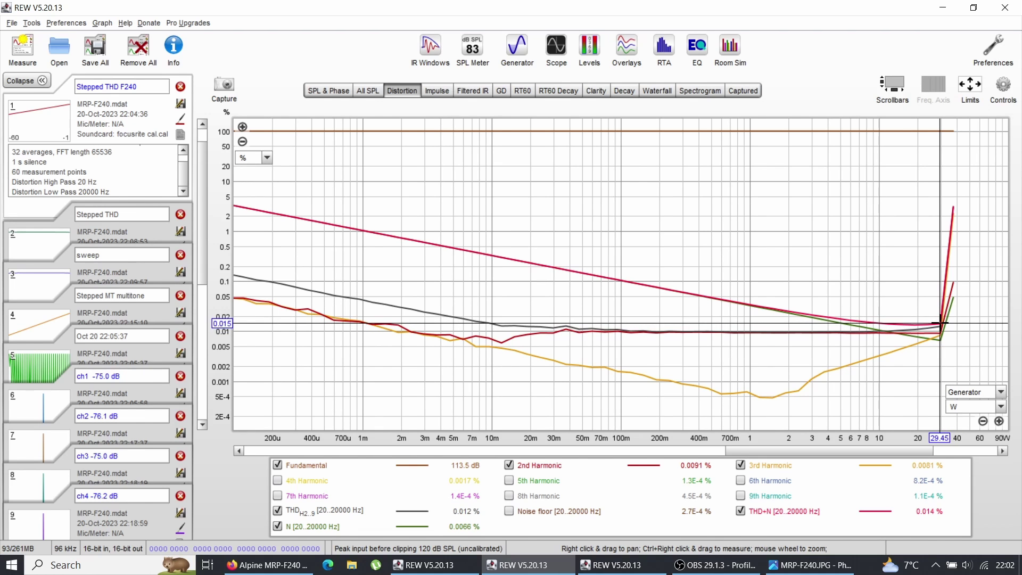
{"action": "key", "text": "alt+Tab"}
{"action": "key", "text": "alt+Tab"}
Plot the F240 stepped THD in dBr and read the distortion values at 10 W
{"action": "left_click", "coordinate": [266, 159]}
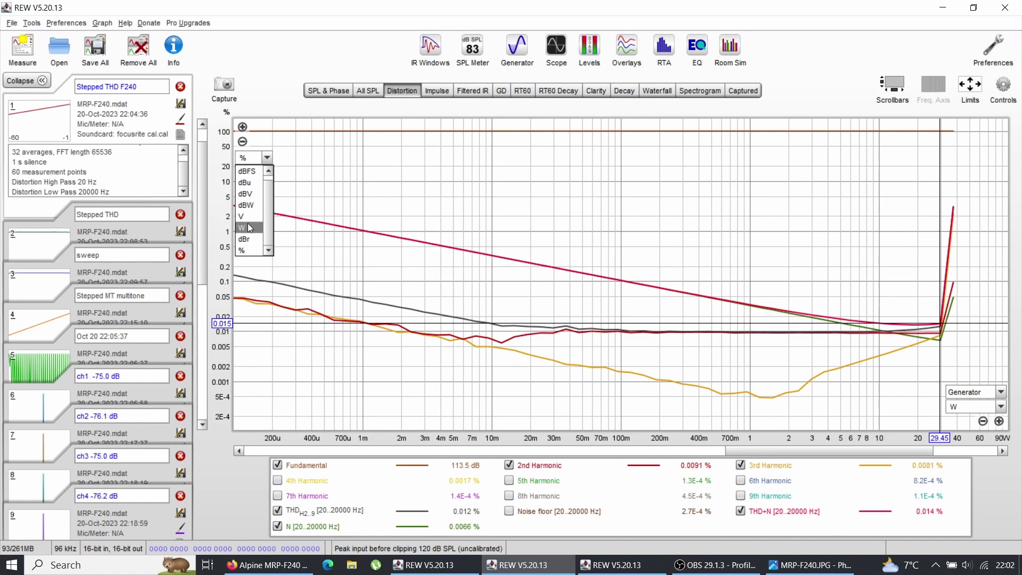
{"action": "left_click", "coordinate": [247, 239]}
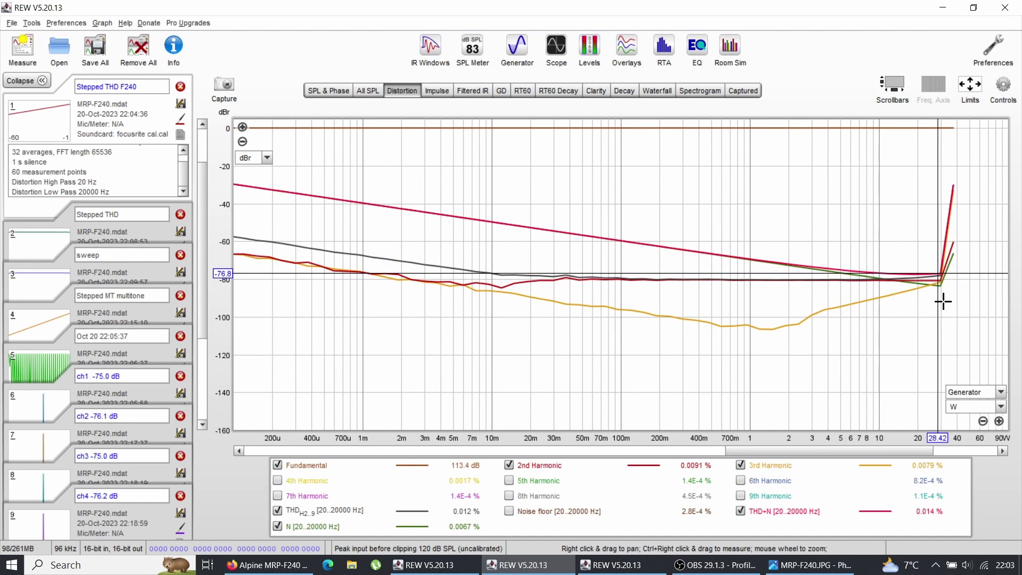
{"action": "key", "text": "alt+Tab"}
{"action": "key", "text": "alt+Tab"}
{"action": "key", "text": "alt+Tab"}
{"action": "key", "text": "alt+Tab"}
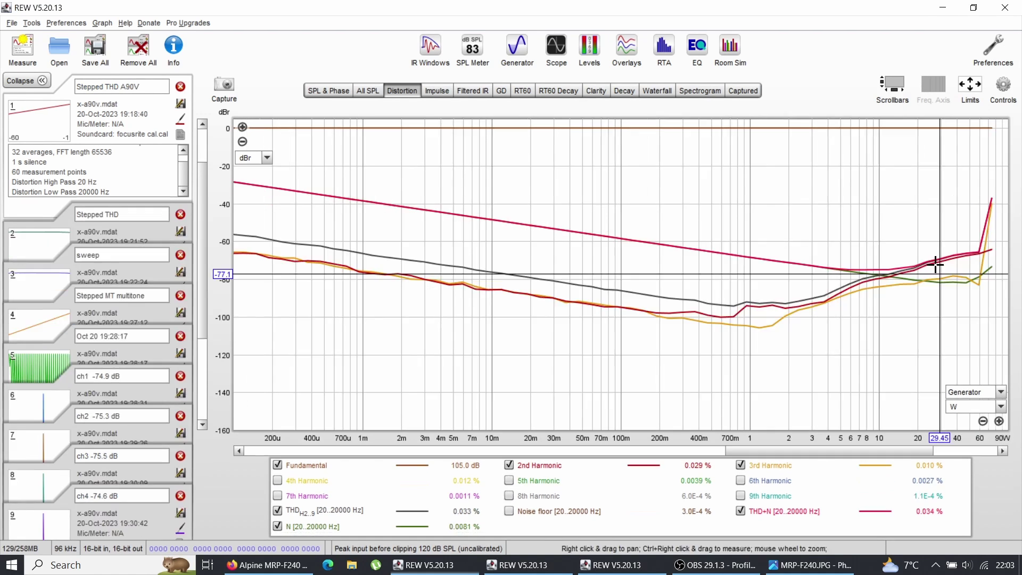
{"action": "key", "text": "alt+Tab"}
{"action": "key", "text": "alt+Tab"}
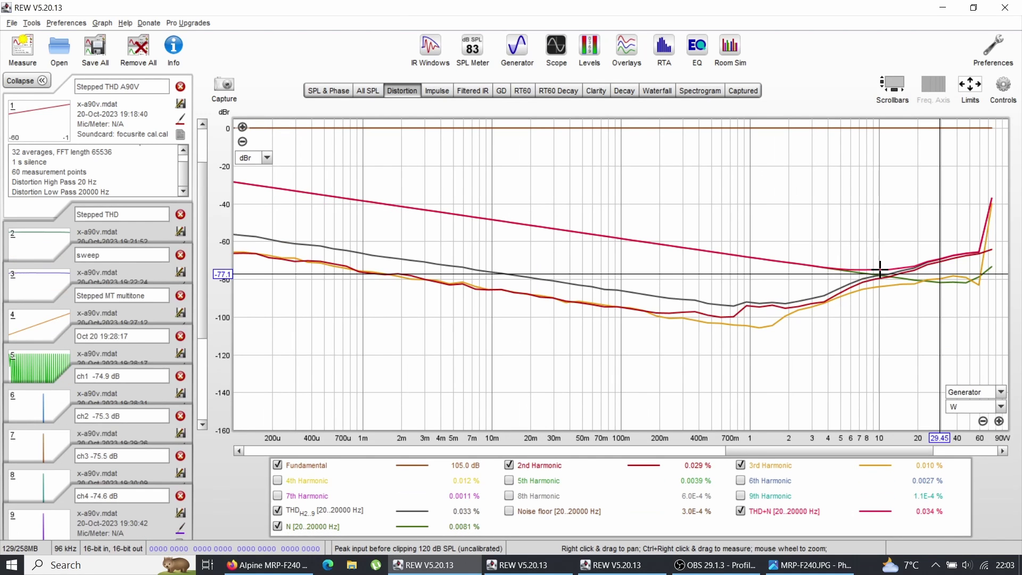
{"action": "left_click", "coordinate": [878, 270]}
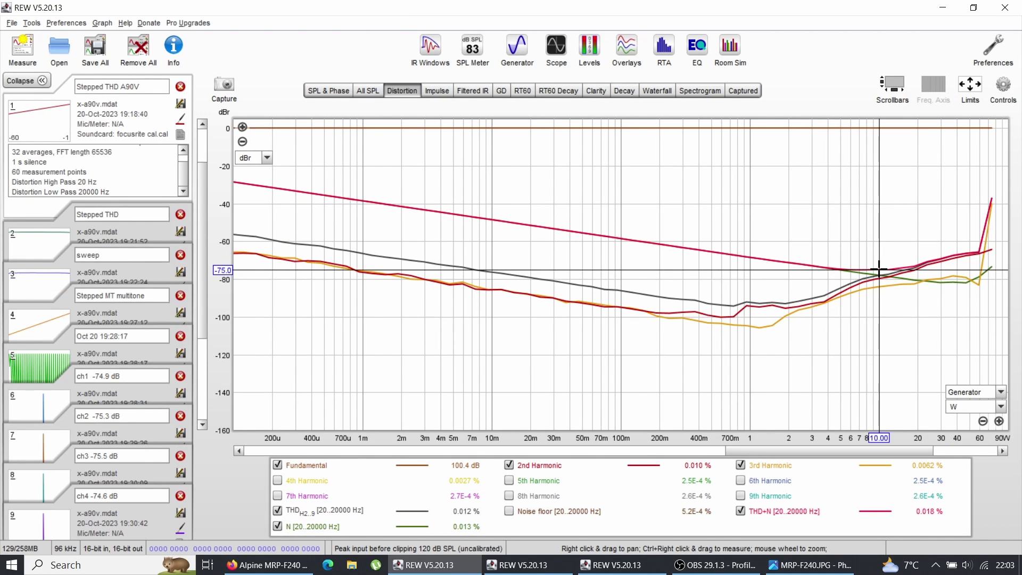
Flip among the A70F, A90V and F240 stepped THD windows to compare A90V with F240
{"action": "key", "text": "alt+Tab"}
{"action": "key", "text": "alt+Tab"}
{"action": "key", "text": "Tab"}
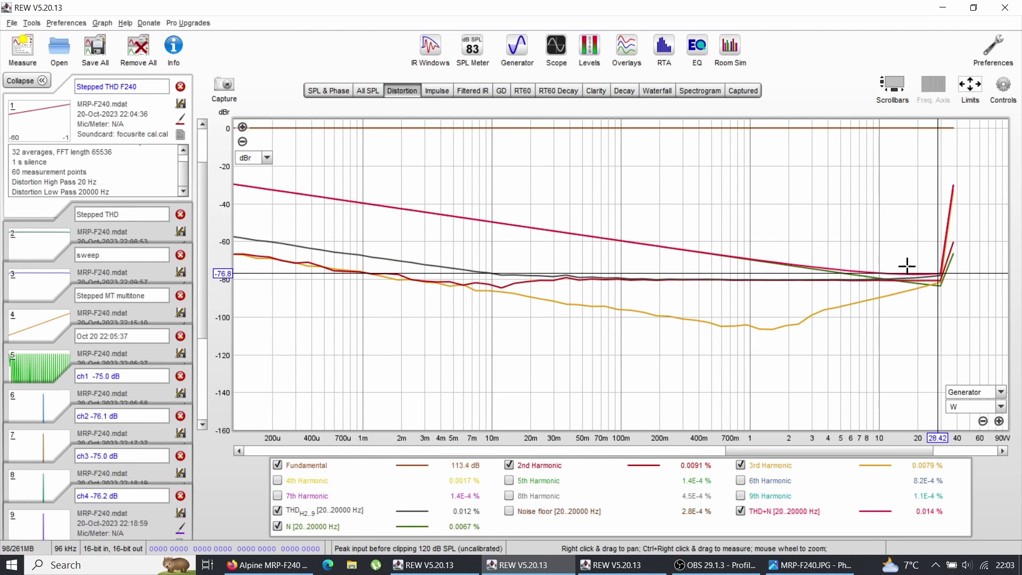
{"action": "key", "text": "alt+Tab"}
{"action": "key", "text": "Tab"}
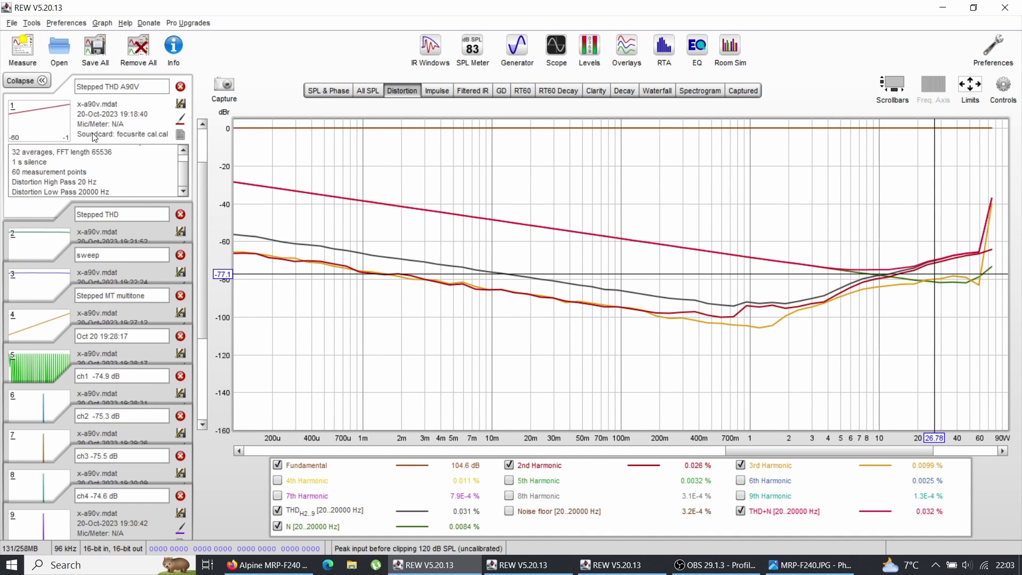
{"action": "left_click", "coordinate": [145, 86]}
{"action": "left_click", "coordinate": [125, 87]}
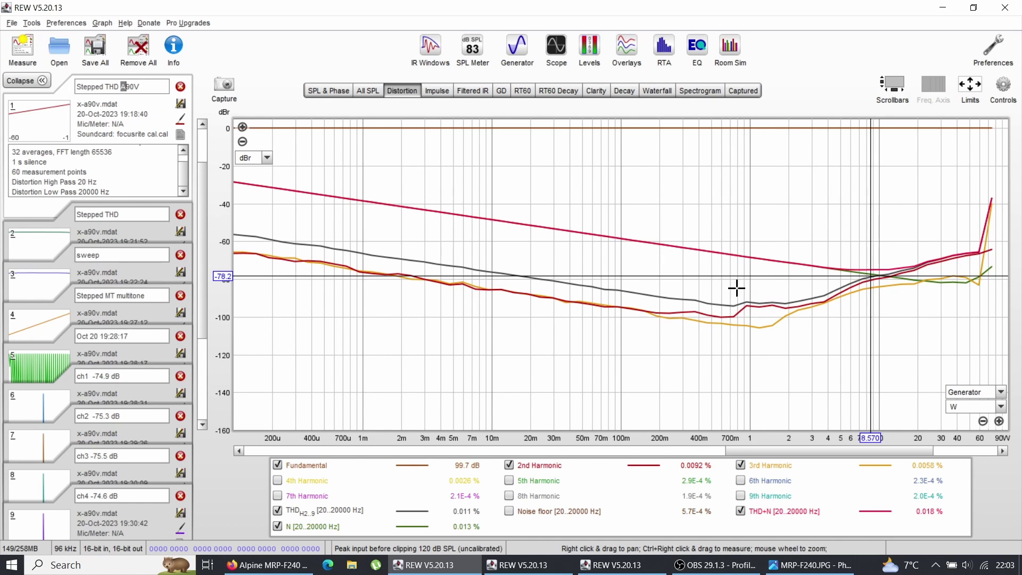
{"action": "key", "text": "alt+Tab"}
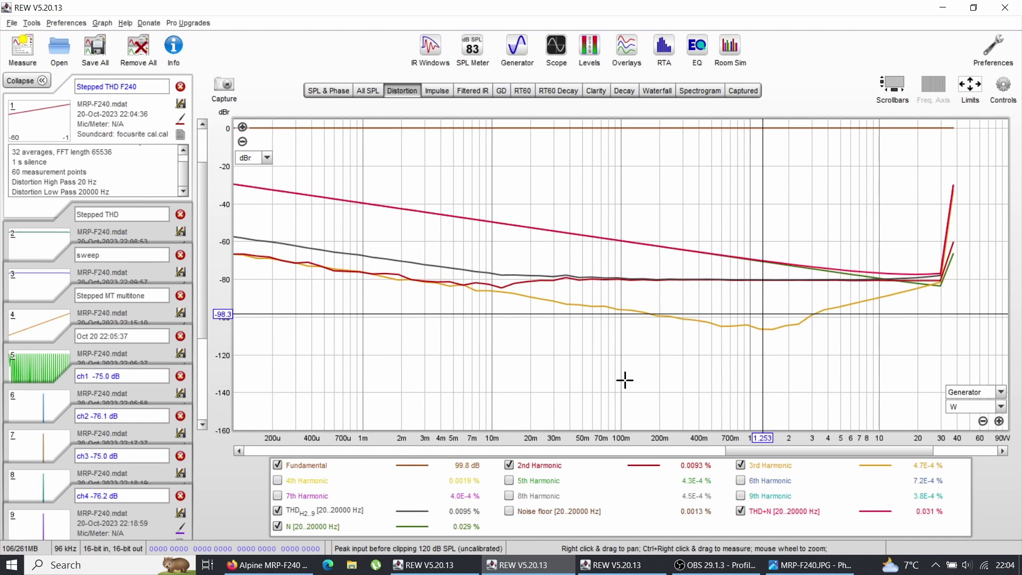
{"action": "key", "text": "alt+Tab"}
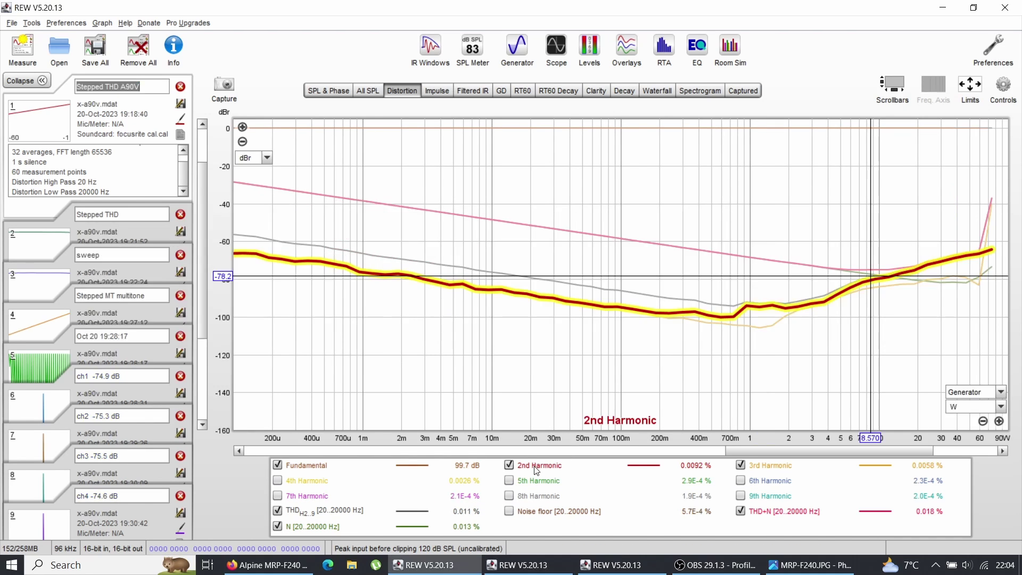
{"action": "key", "text": "alt+Tab"}
{"action": "key", "text": "alt+Tab"}
{"action": "key", "text": "alt+Tab"}
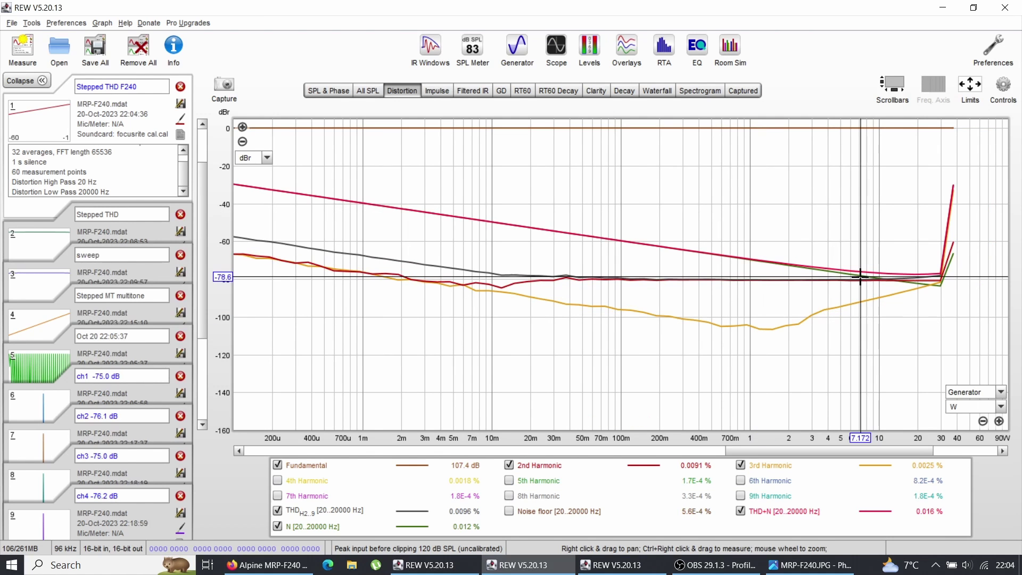
{"action": "key", "text": "alt+Tab"}
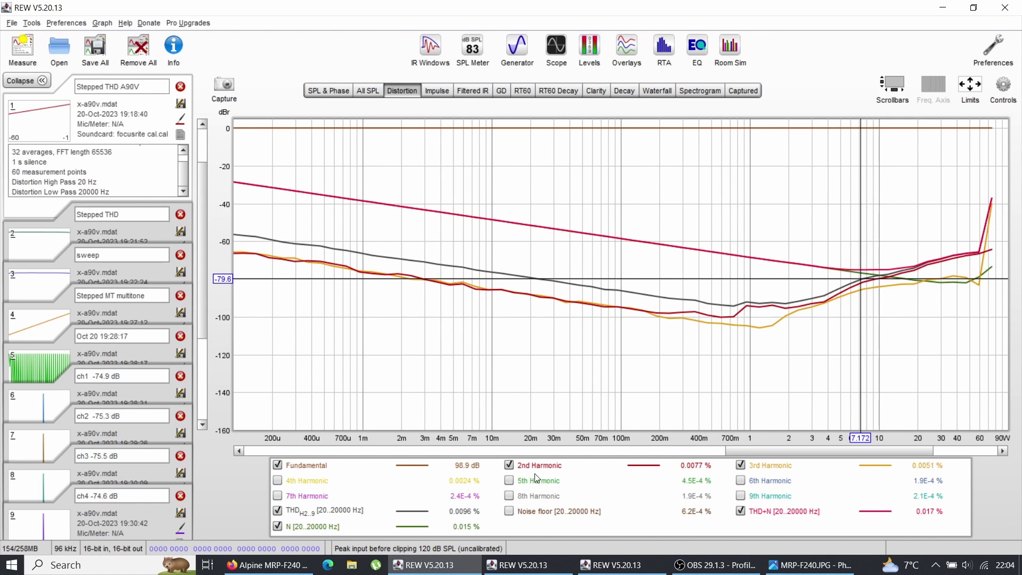
{"action": "mouse_move", "coordinate": [540, 469]}
{"action": "key", "text": "alt+Tab"}
{"action": "key", "text": "alt+Tab"}
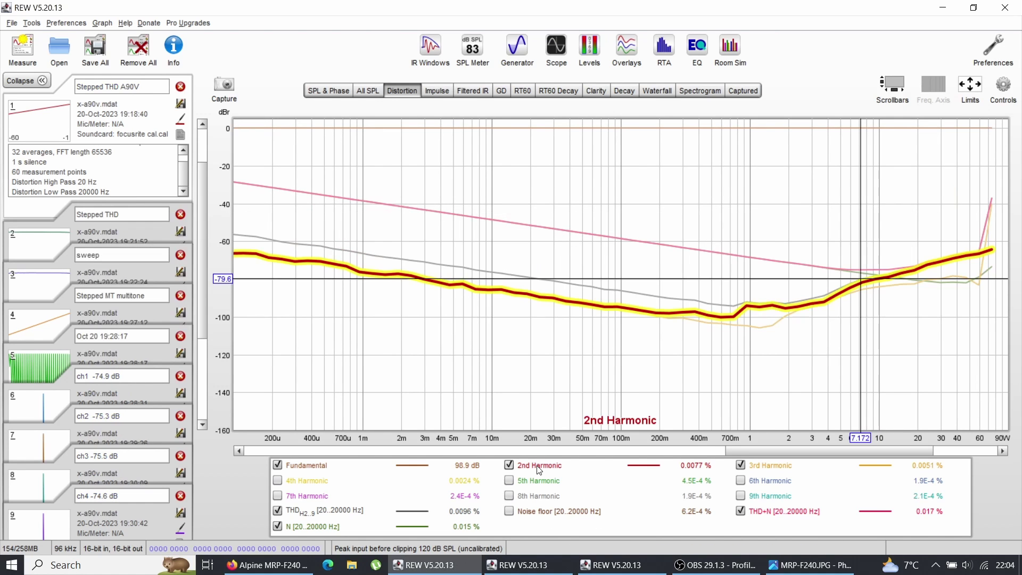
{"action": "key", "text": "alt+Tab"}
{"action": "key", "text": "alt+Tab"}
{"action": "key", "text": "alt+Tab"}
{"action": "key", "text": "alt+Tab"}
{"action": "key", "text": "alt+Tab"}
{"action": "key", "text": "alt+Tab"}
{"action": "key", "text": "alt+Tab"}
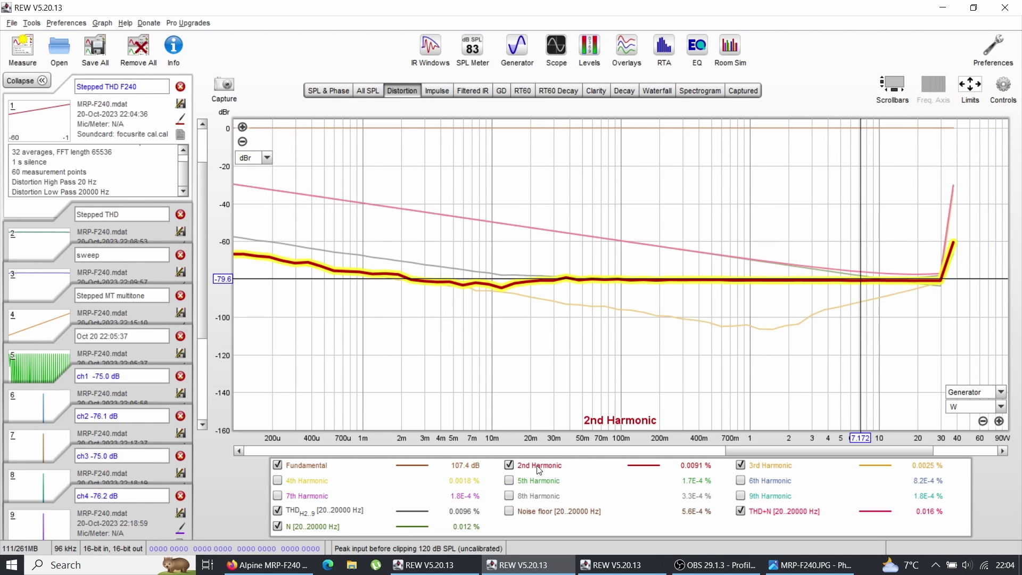
{"action": "key", "text": "alt+Tab"}
{"action": "key", "text": "alt+Tab"}
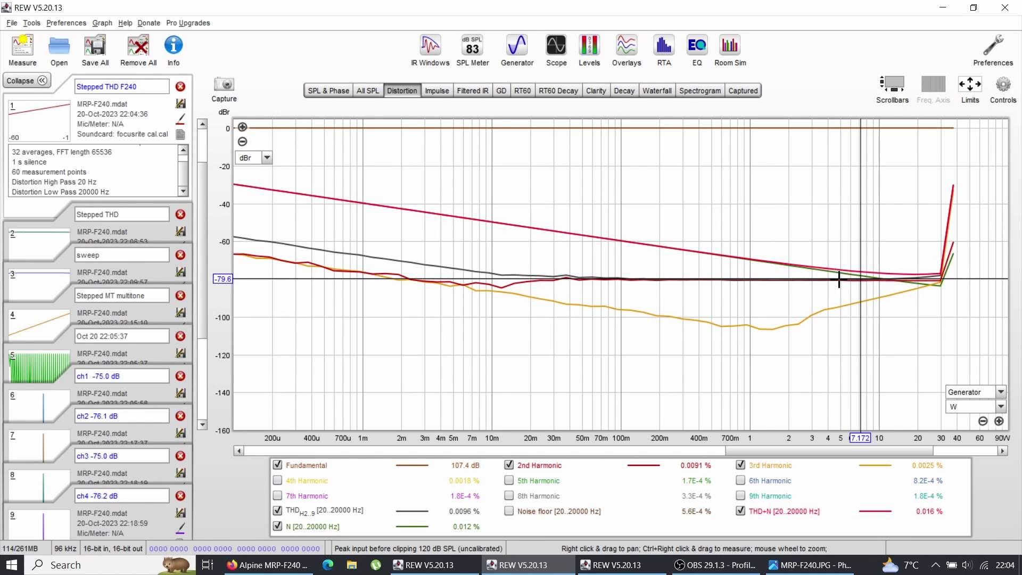
{"action": "key", "text": "alt+Tab"}
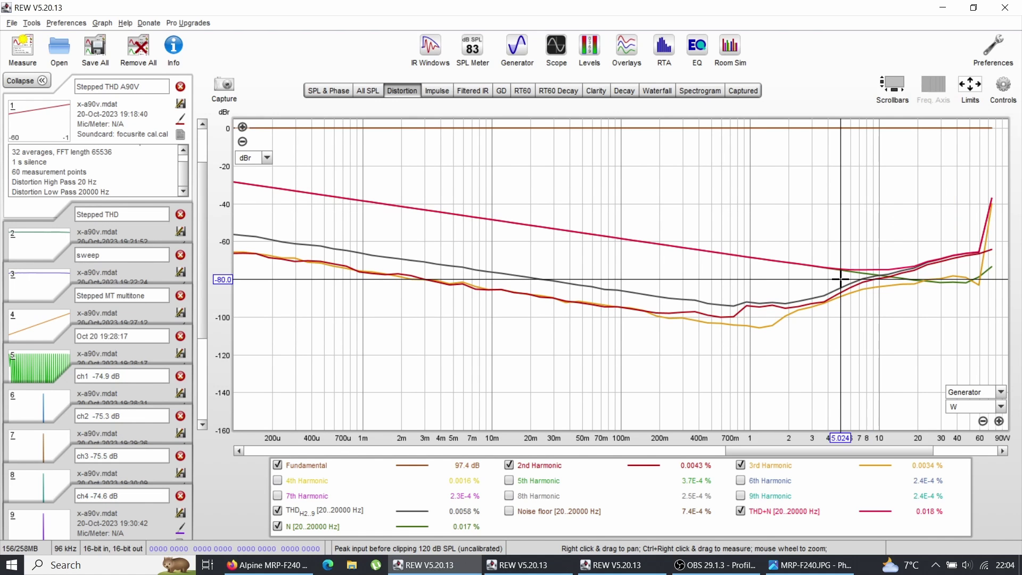
{"action": "key", "text": "alt+Tab"}
{"action": "key", "text": "alt+Tab"}
{"action": "key", "text": "alt+Tab"}
{"action": "key", "text": "alt+Tab"}
{"action": "key", "text": "alt+Tab"}
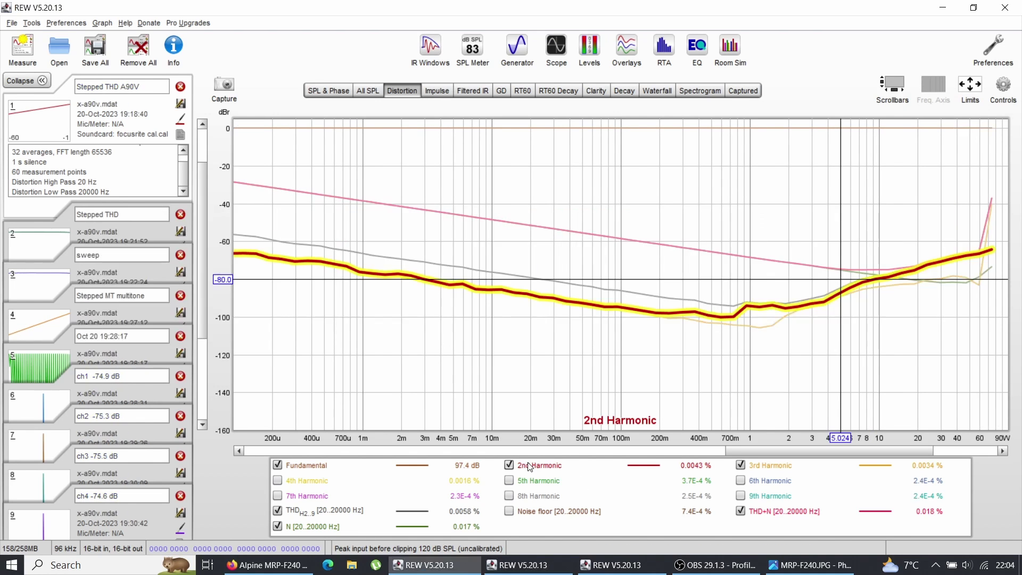
{"action": "key", "text": "alt+Tab"}
{"action": "key", "text": "alt+Tab"}
{"action": "key", "text": "alt+Tab"}
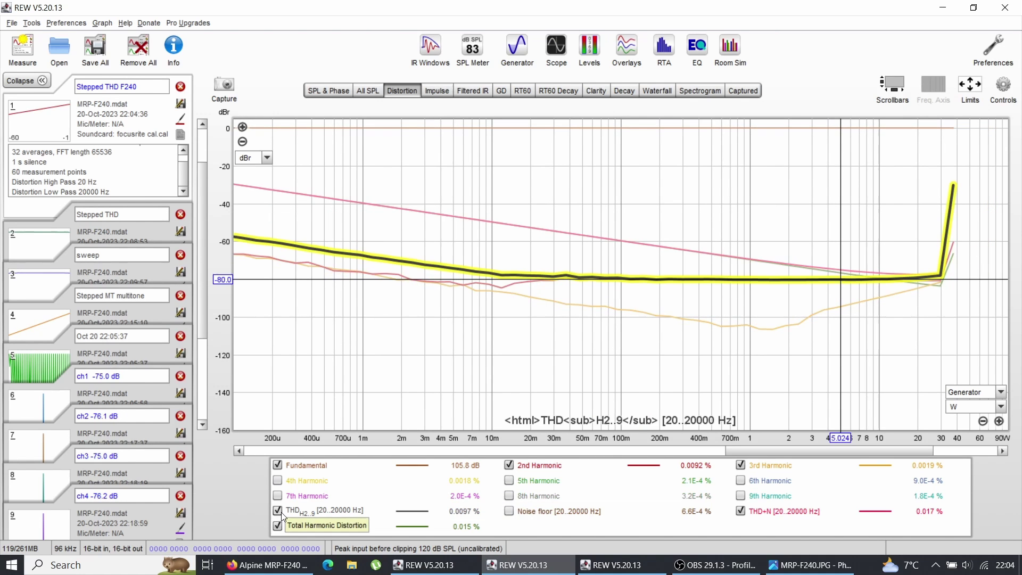
{"action": "key", "text": "alt+Tab"}
{"action": "key", "text": "alt+Tab"}
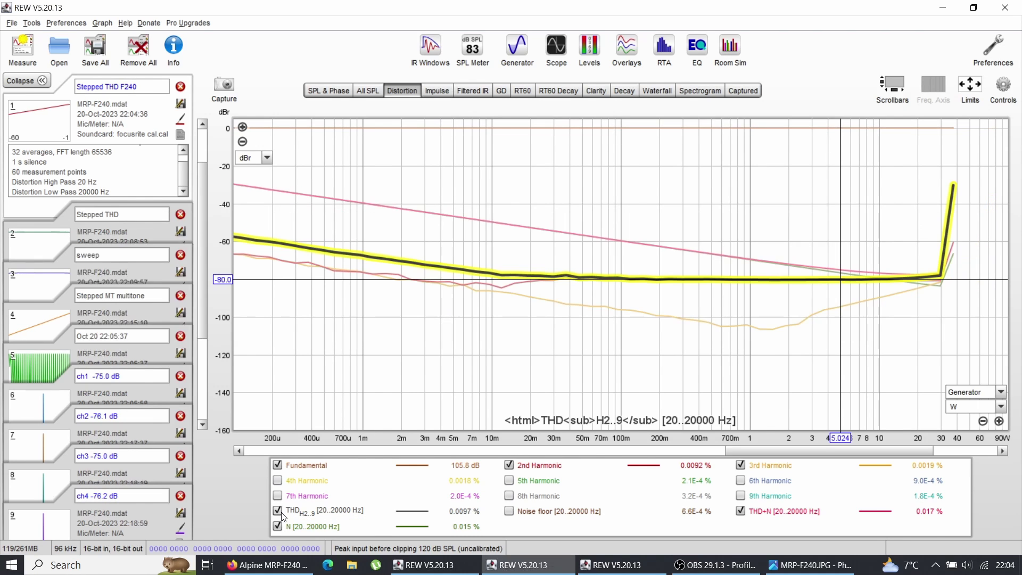
{"action": "key", "text": "alt+Tab"}
{"action": "key", "text": "alt+Tab"}
{"action": "key", "text": "alt+Tab"}
{"action": "key", "text": "alt+Tab"}
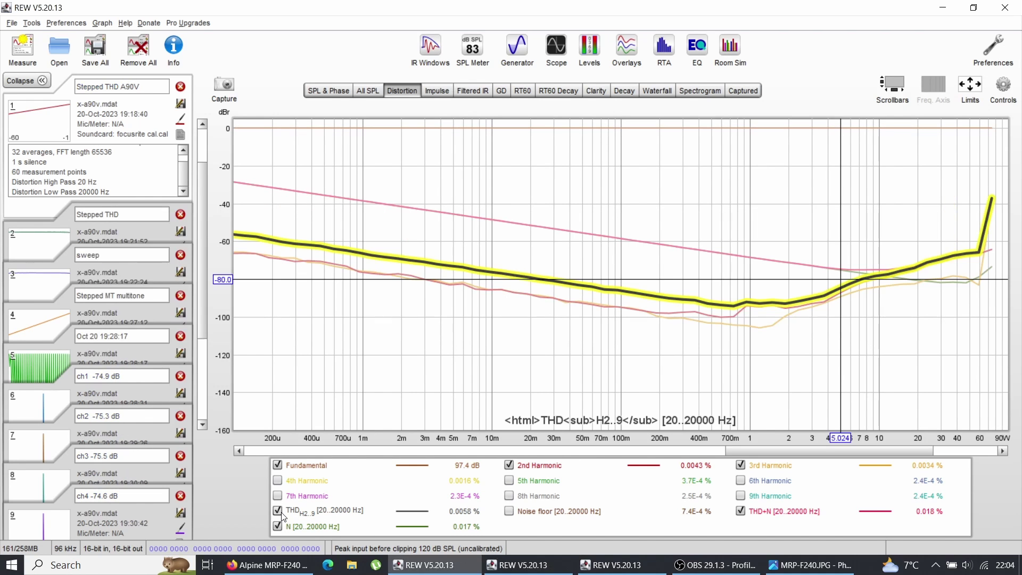
{"action": "key", "text": "alt+Tab"}
{"action": "key", "text": "alt+Tab"}
{"action": "key", "text": "alt+Tab"}
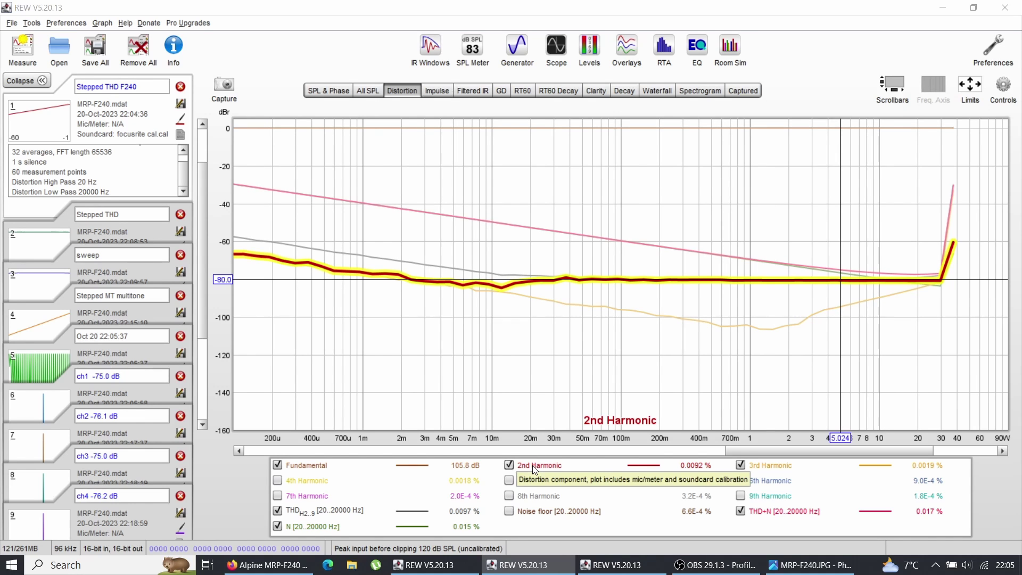
{"action": "key", "text": "alt+Tab"}
{"action": "key", "text": "alt+Tab"}
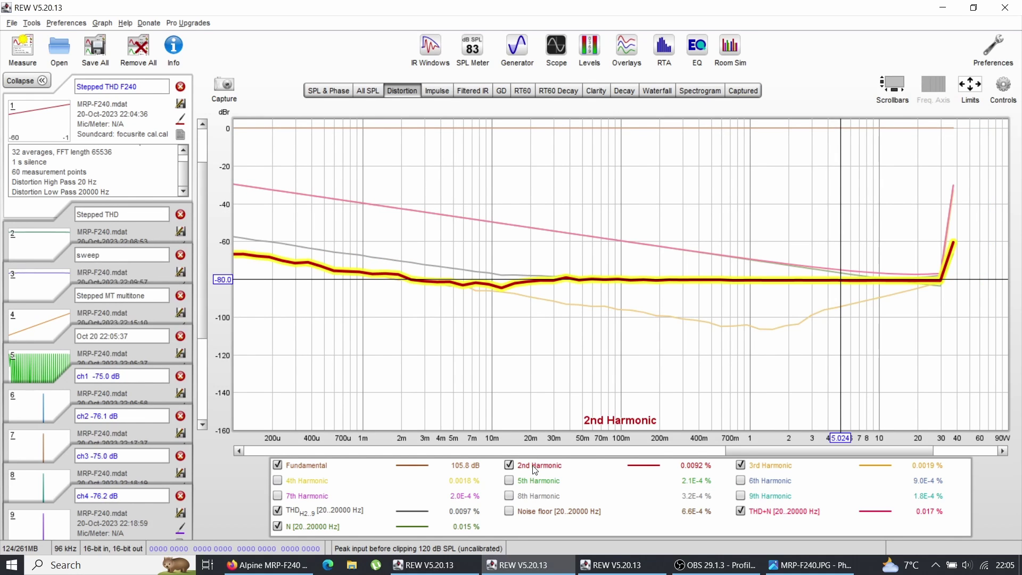
{"action": "key", "text": "alt+Tab"}
{"action": "key", "text": "alt+Tab"}
{"action": "key", "text": "alt+Tab"}
{"action": "key", "text": "alt+Tab"}
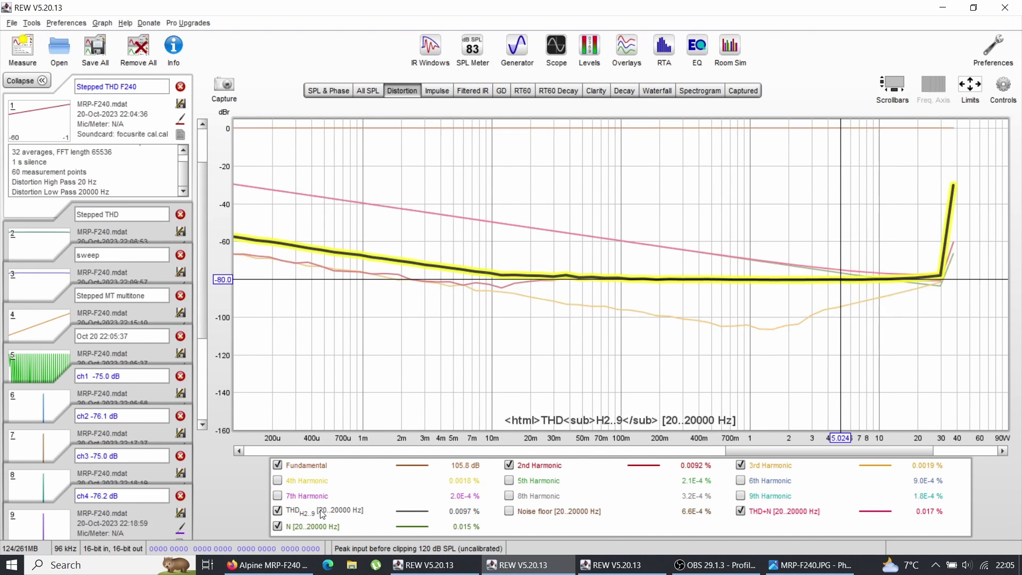
{"action": "key", "text": "alt+Tab"}
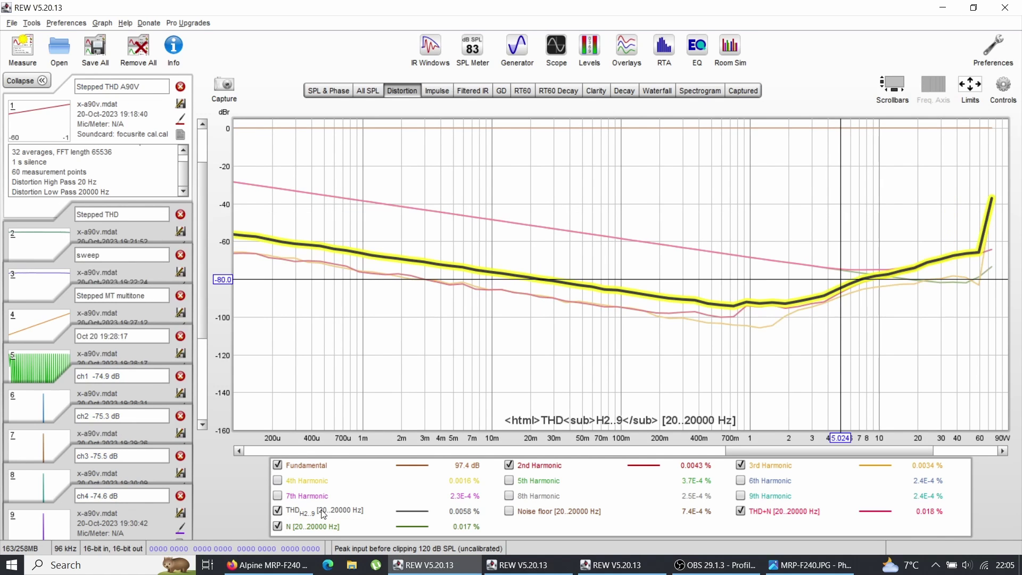
{"action": "key", "text": "alt+Tab"}
{"action": "key", "text": "alt+Tab"}
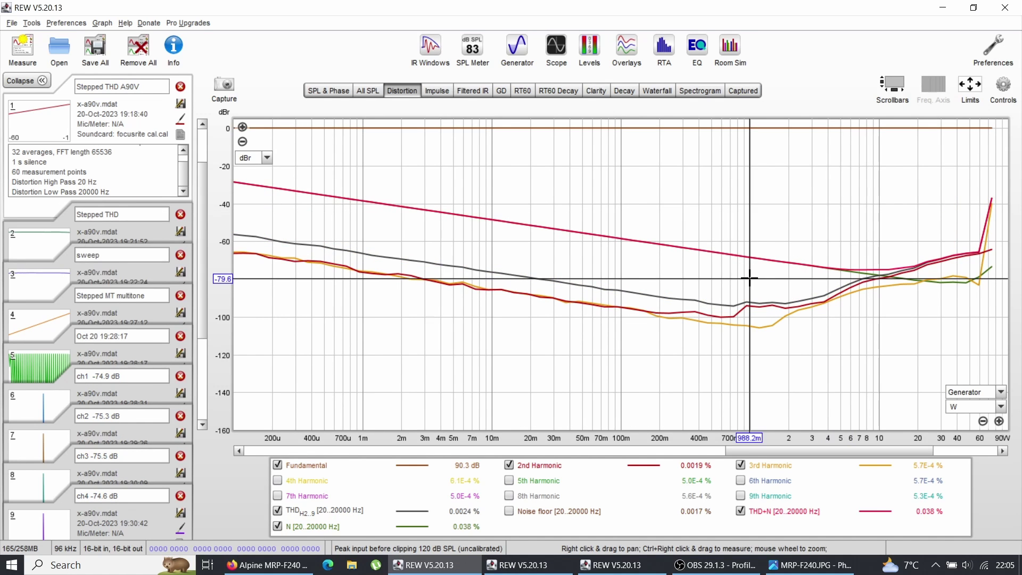
Flip between the A90V and F240 THD-versus-power windows, ending on the MRP-F240
{"action": "key", "text": "alt+Tab"}
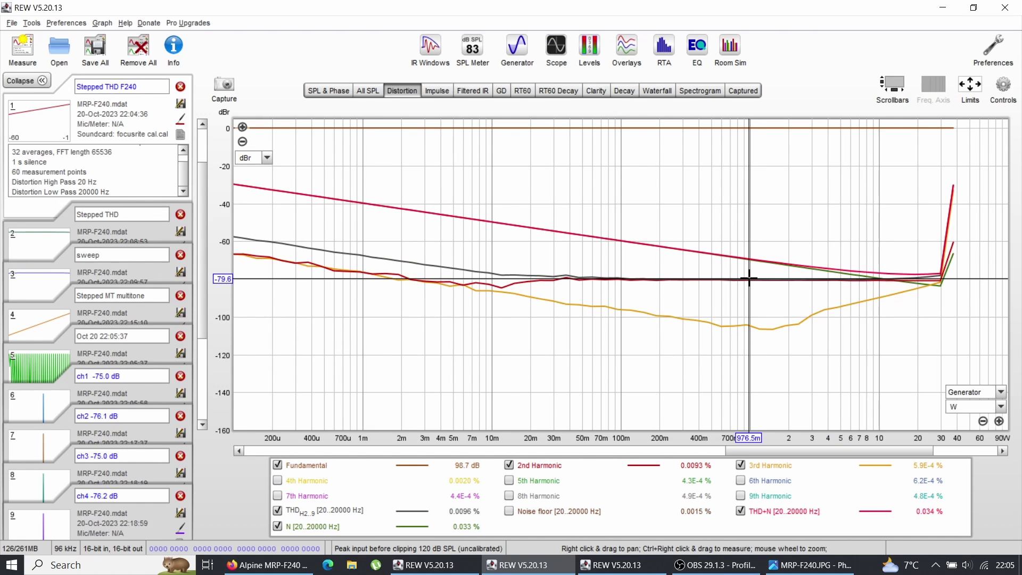
{"action": "key", "text": "alt+Tab"}
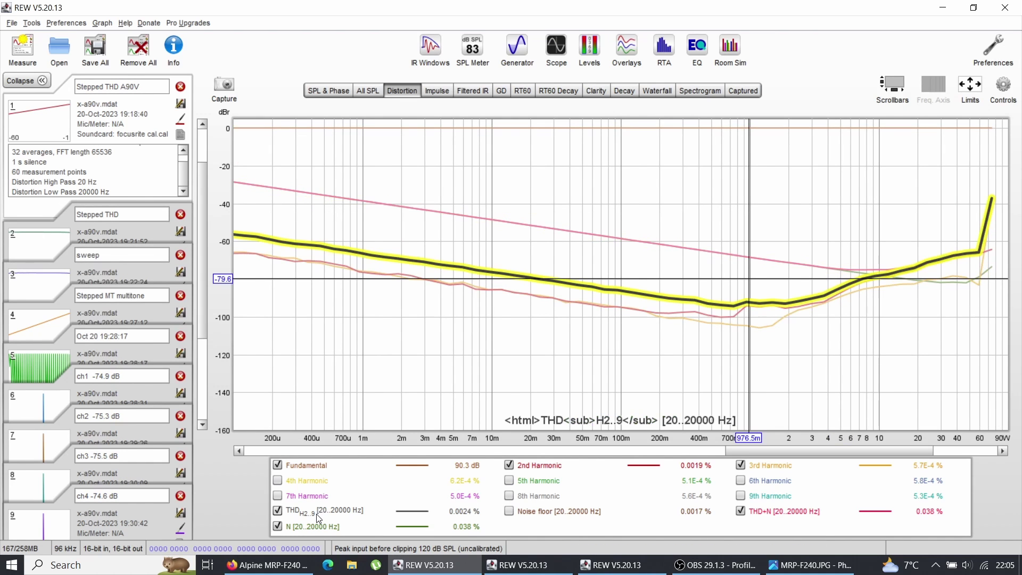
{"action": "key", "text": "alt+Tab"}
{"action": "key", "text": "alt+Tab"}
{"action": "key", "text": "alt+Tab"}
{"action": "key", "text": "alt+Tab"}
{"action": "key", "text": "alt+Tab"}
{"action": "key", "text": "alt+Tab"}
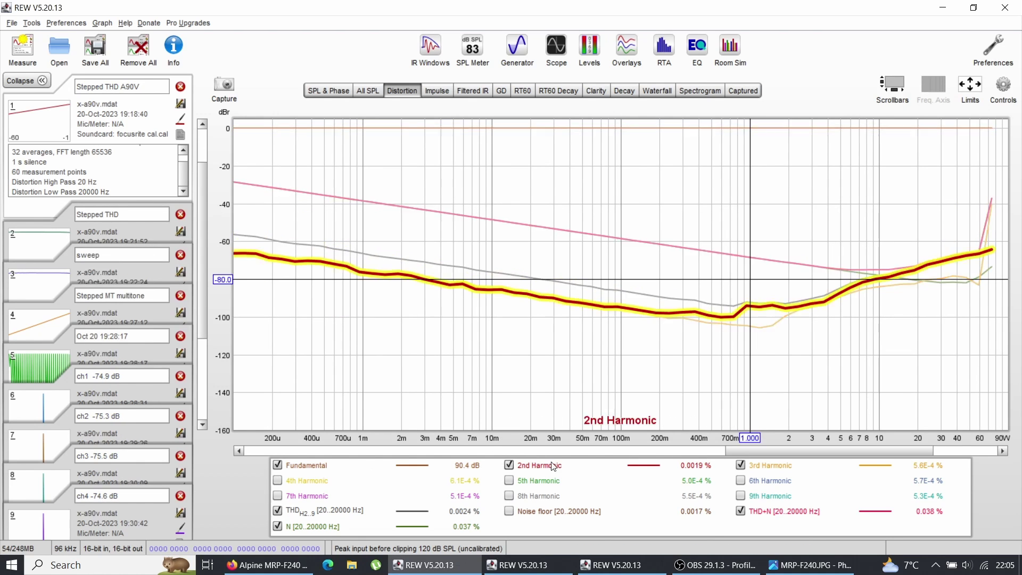
{"action": "key", "text": "alt+Tab"}
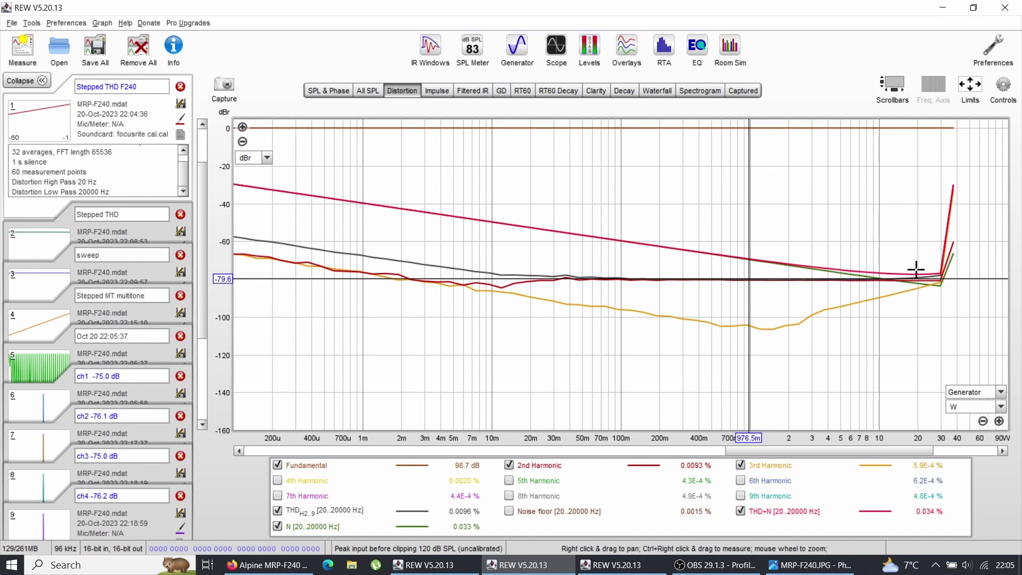
{"action": "key", "text": "alt+Tab"}
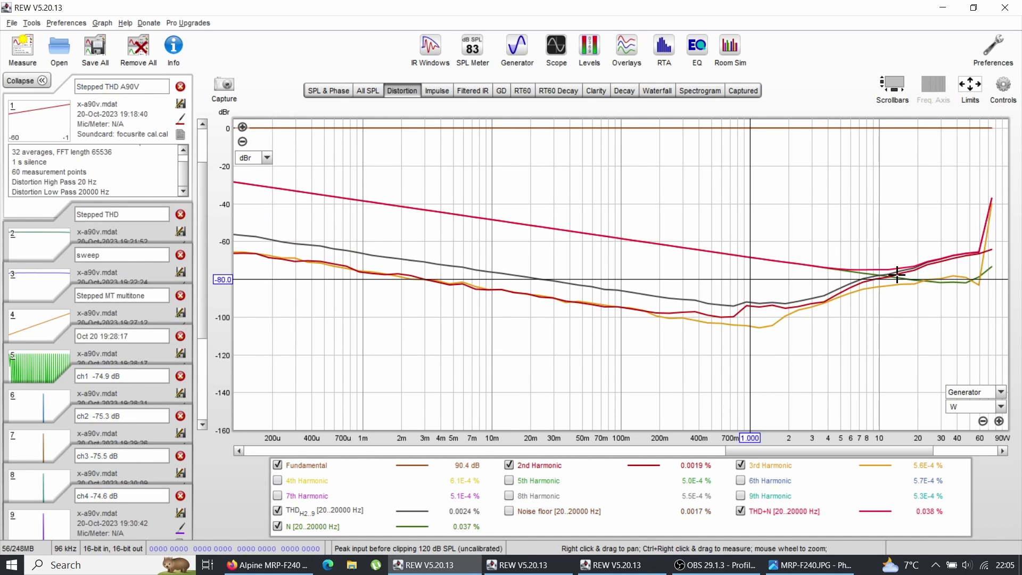
{"action": "key", "text": "alt+Tab"}
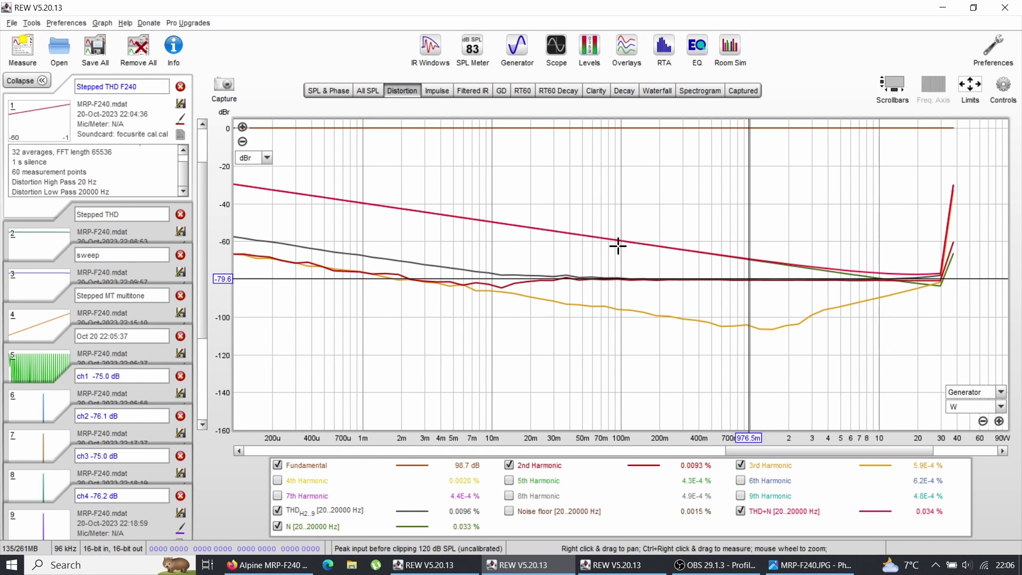
Show stepped THD versus frequency in both the MRP-F240 and A90V windows
{"action": "left_click", "coordinate": [27, 252]}
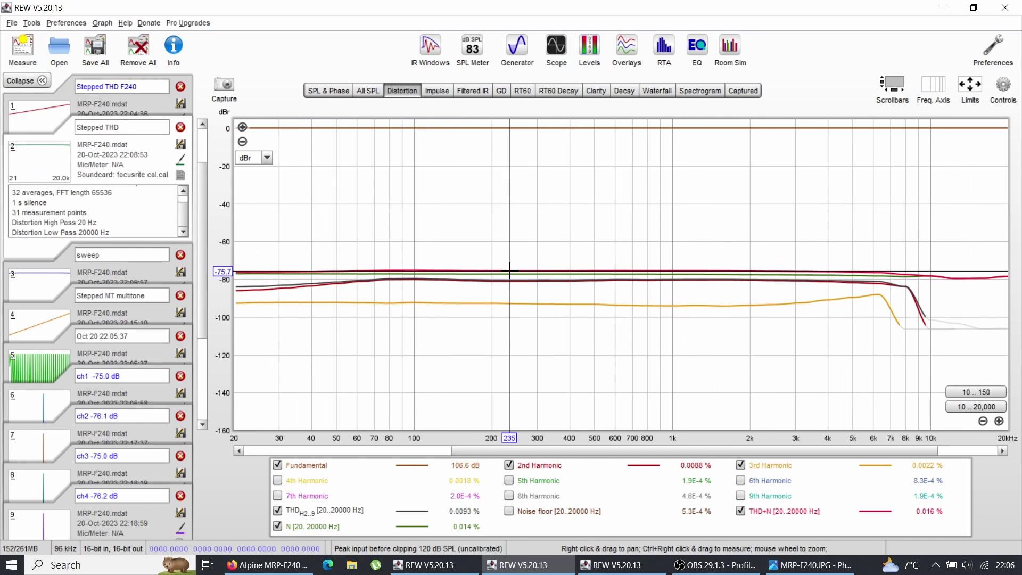
{"action": "key", "text": "alt+Tab"}
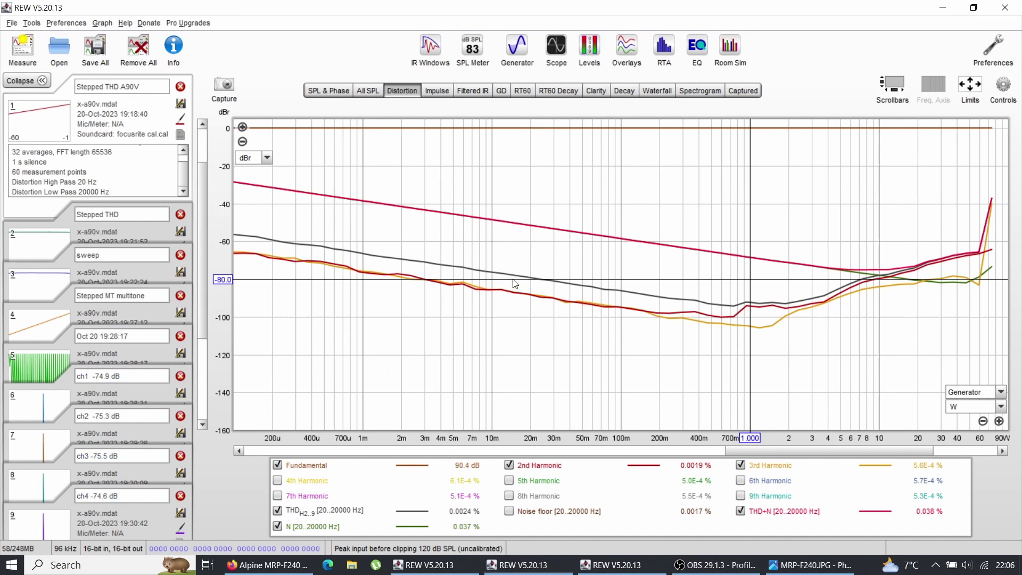
{"action": "left_click", "coordinate": [53, 252]}
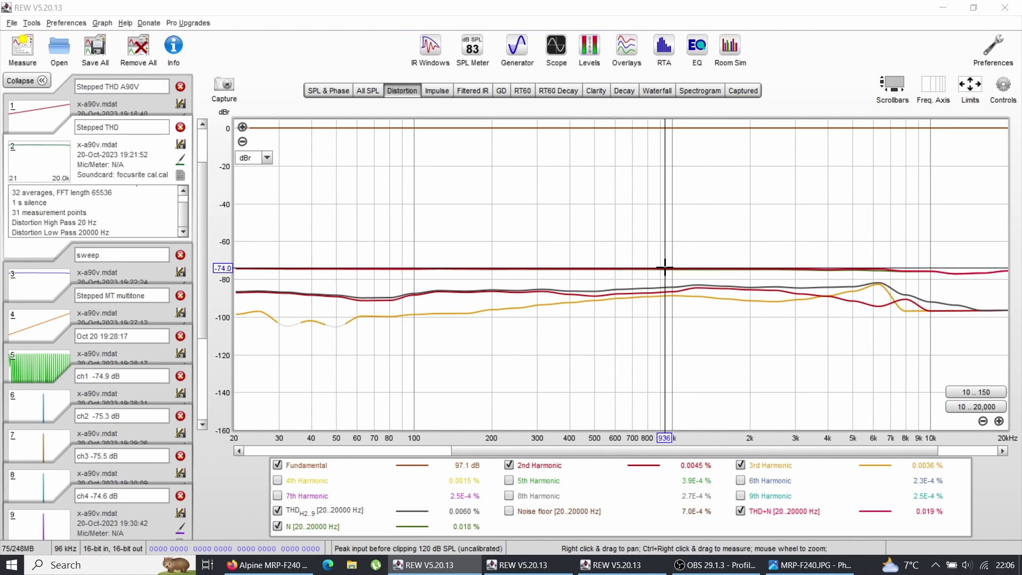
{"action": "key", "text": "alt+Tab"}
{"action": "key", "text": "alt+Tab"}
Read A90V distortion near 1.1 kHz and MRP-F240 distortion near 539 Hz, comparing the windows
{"action": "left_click", "coordinate": [684, 287]}
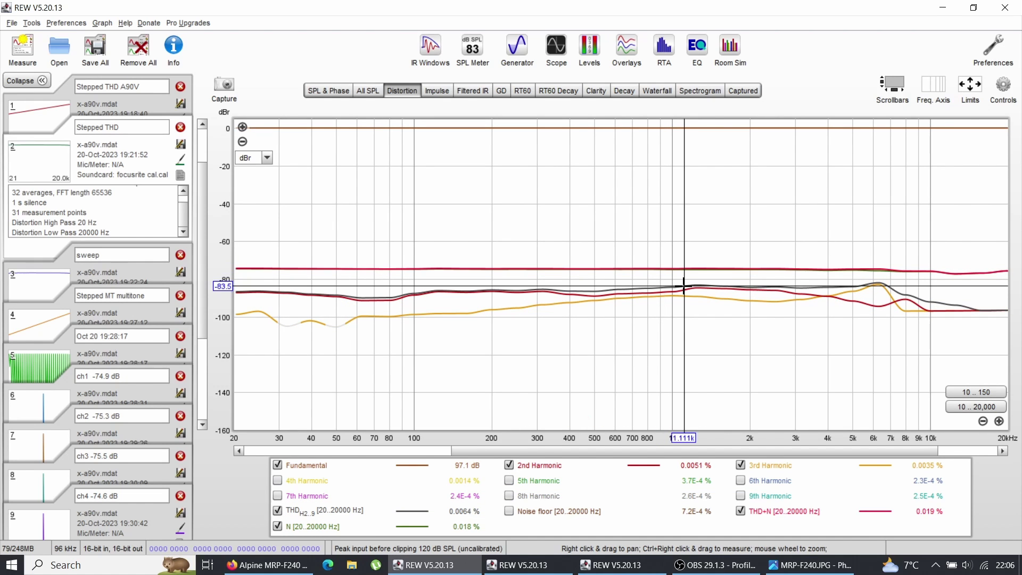
{"action": "key", "text": "alt+Tab"}
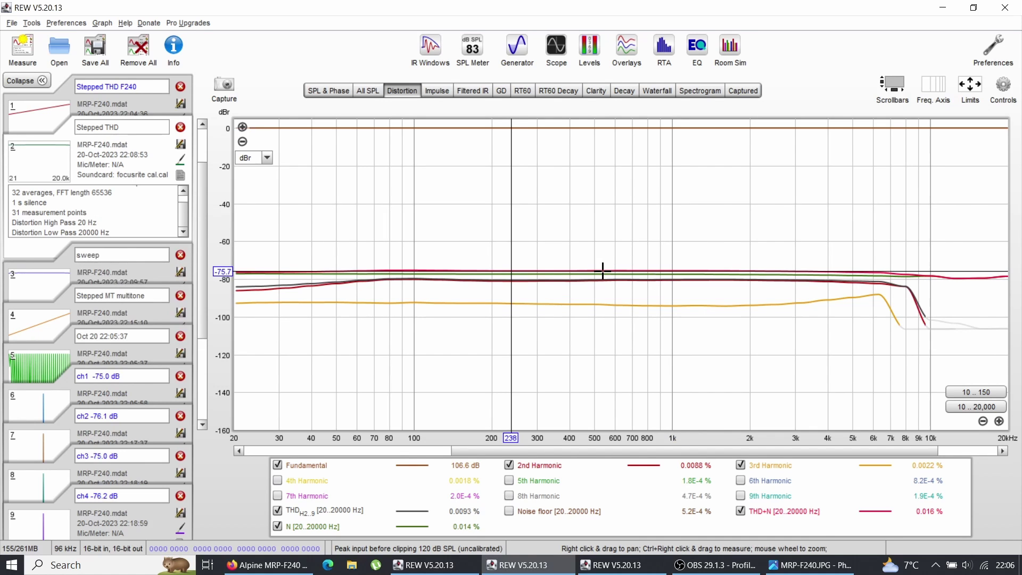
{"action": "left_click", "coordinate": [603, 271]}
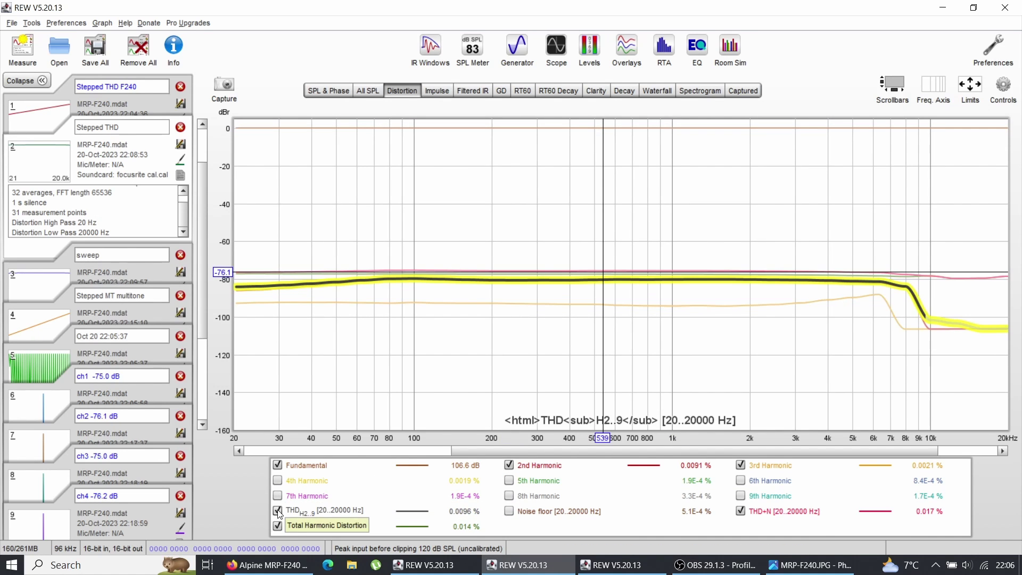
{"action": "key", "text": "alt+Tab"}
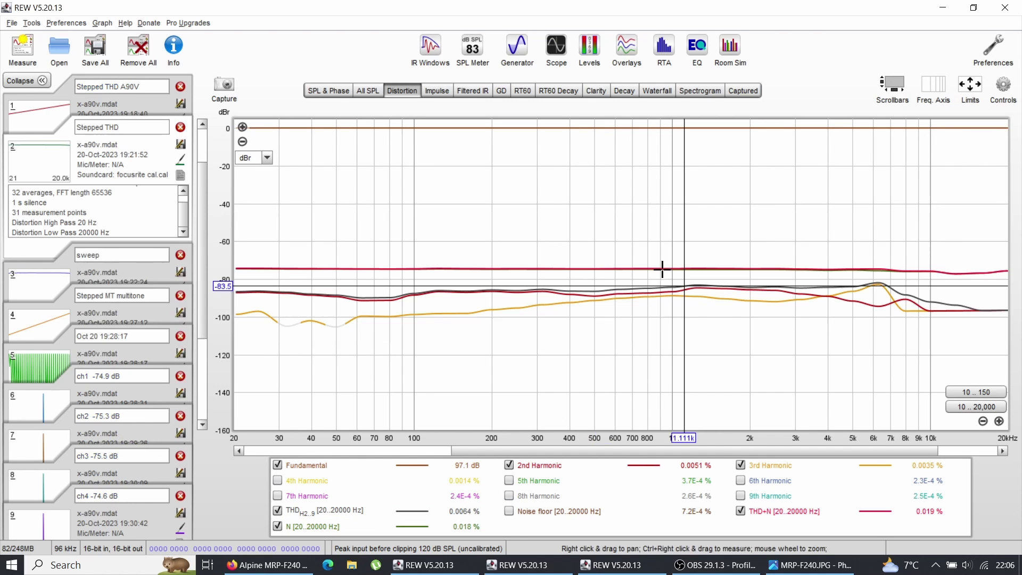
{"action": "key", "text": "alt+Tab"}
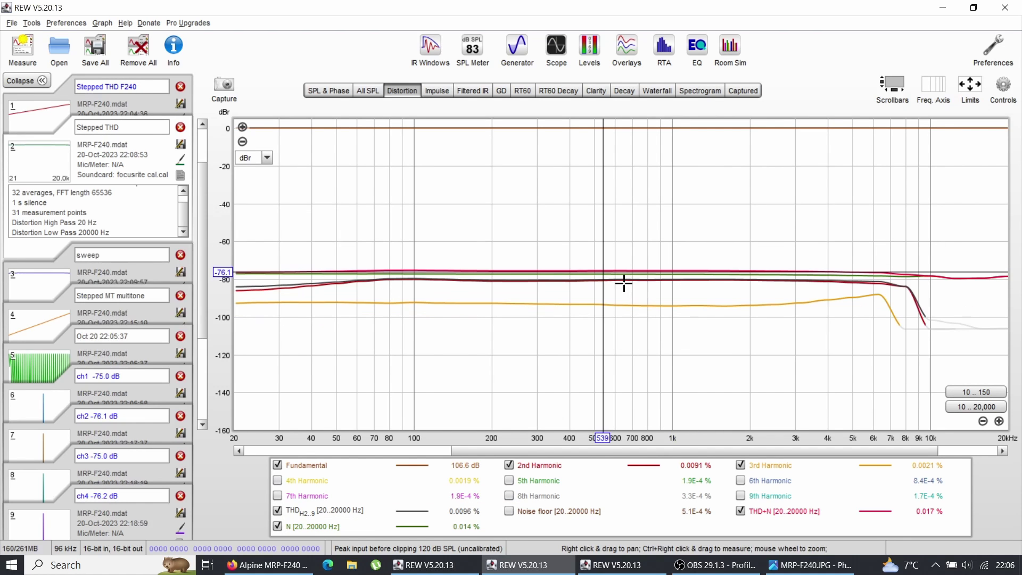
{"action": "key", "text": "alt+Tab"}
{"action": "key", "text": "alt+Tab"}
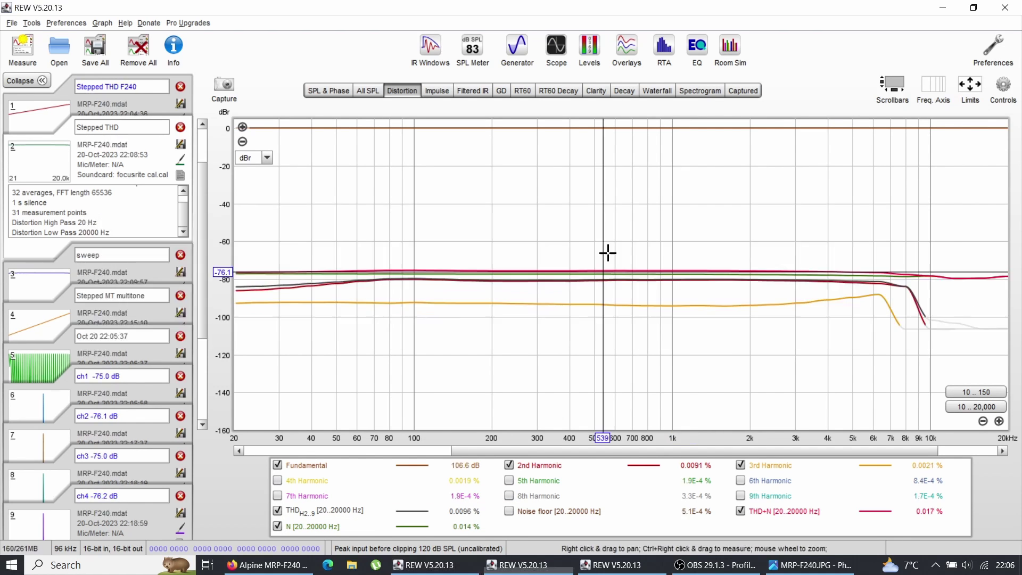
Check the sweep's SPL at 20 kHz, ~30 kHz, 39.5 kHz and 1.1 kHz, then hide the trace
{"action": "left_click", "coordinate": [40, 287]}
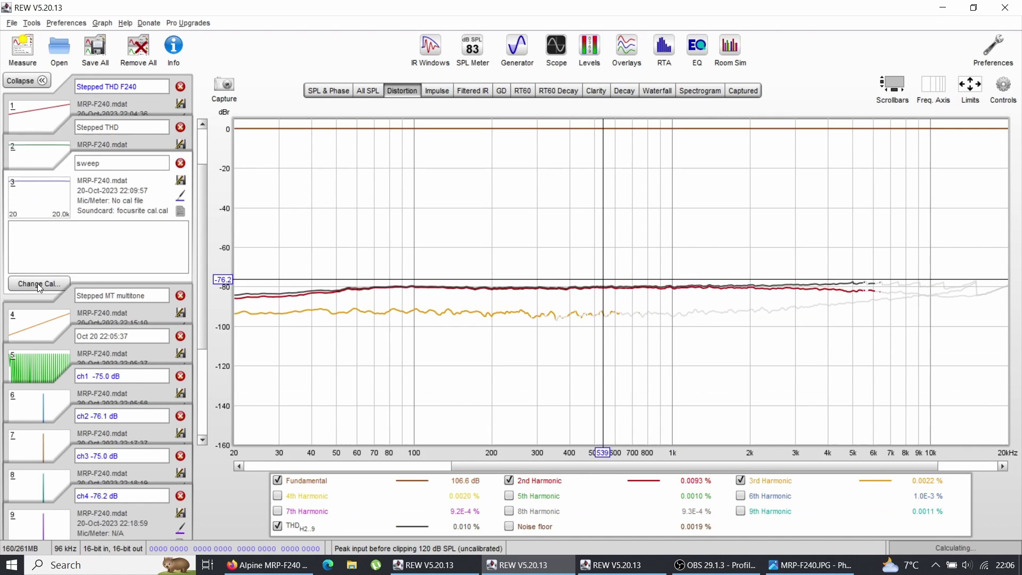
{"action": "left_click", "coordinate": [365, 92]}
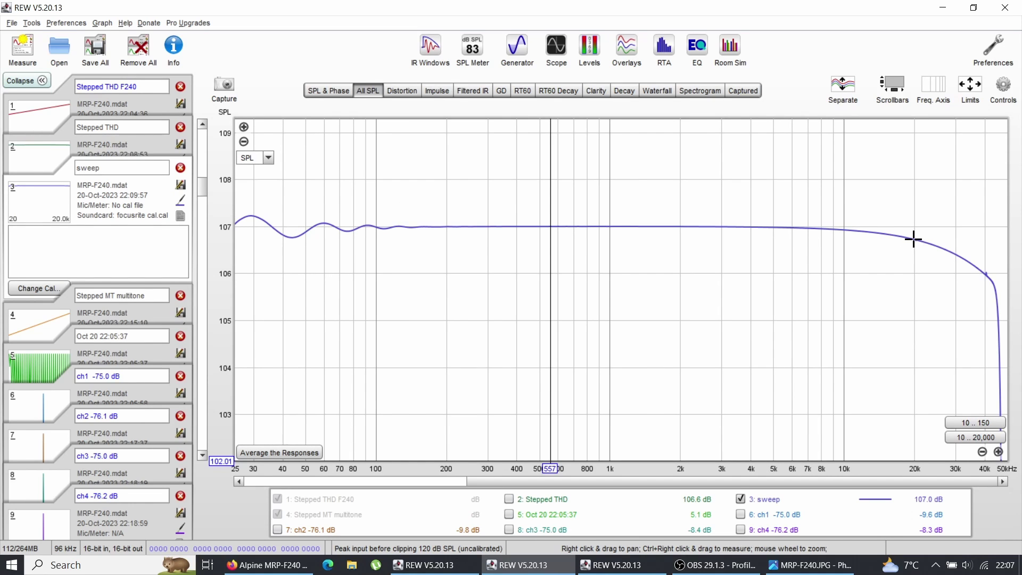
{"action": "left_click", "coordinate": [913, 239]}
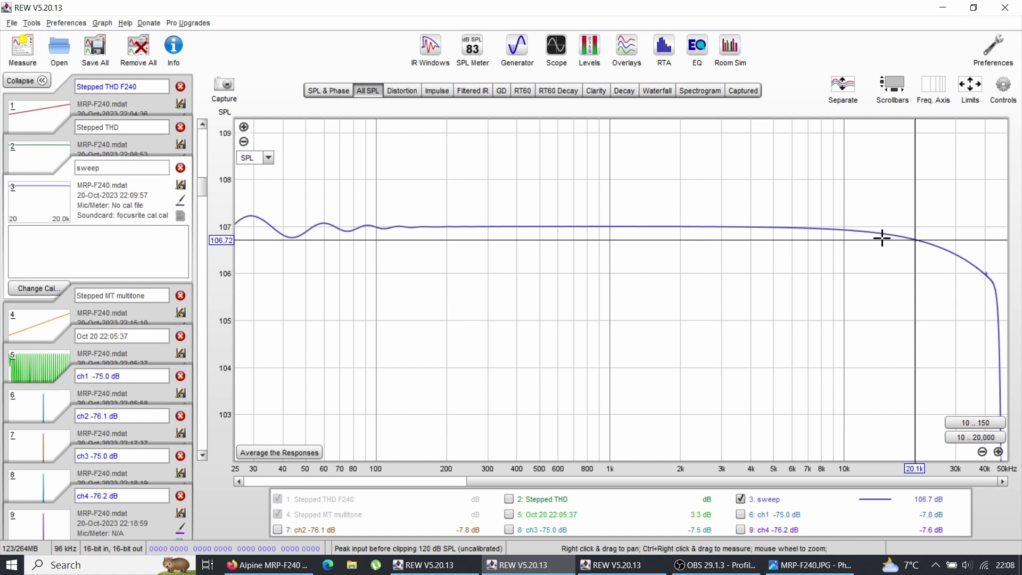
{"action": "left_click_drag", "start_coordinate": [929, 249], "coordinate": [956, 254]}
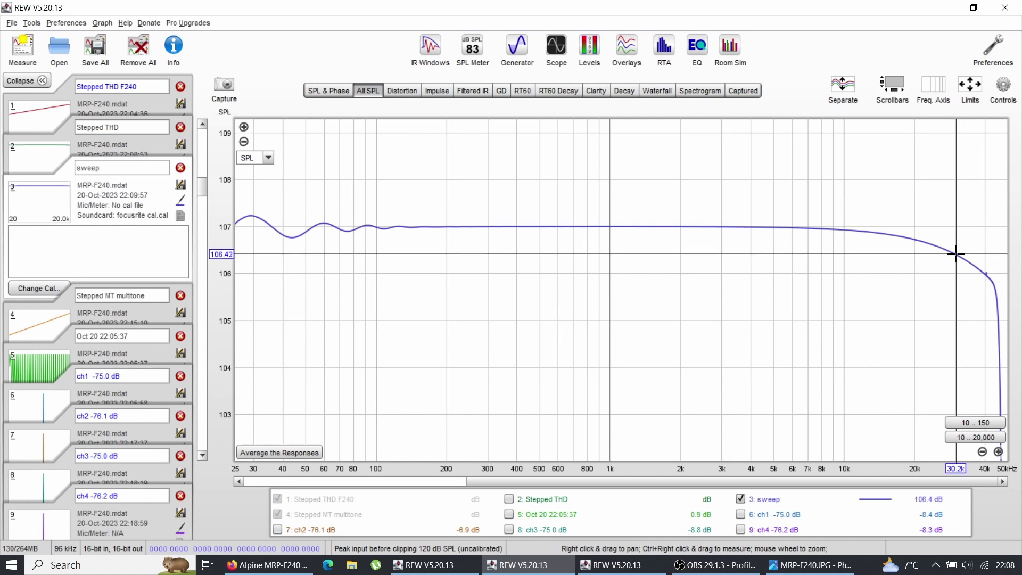
{"action": "left_click", "coordinate": [983, 272]}
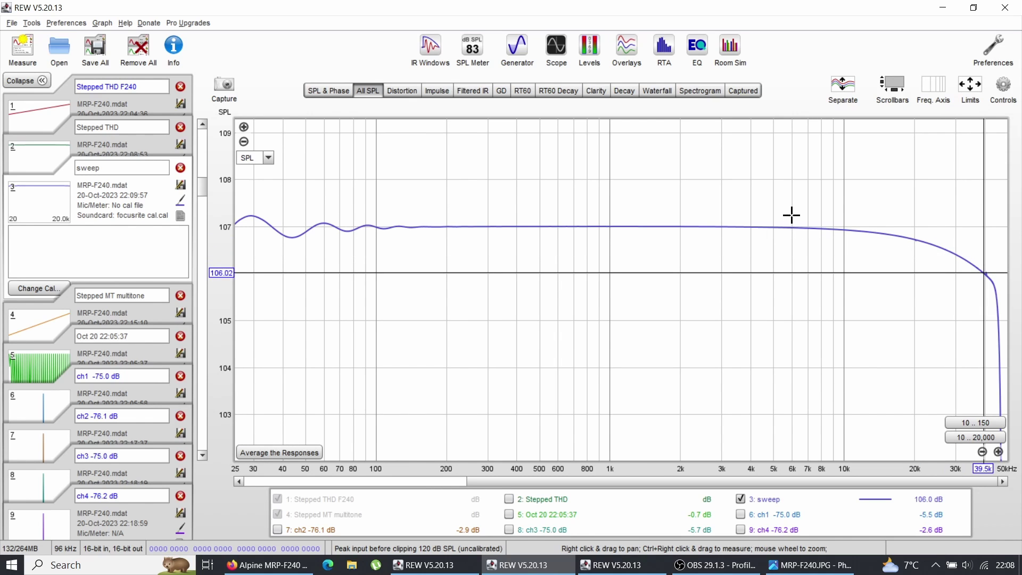
{"action": "left_click", "coordinate": [622, 226]}
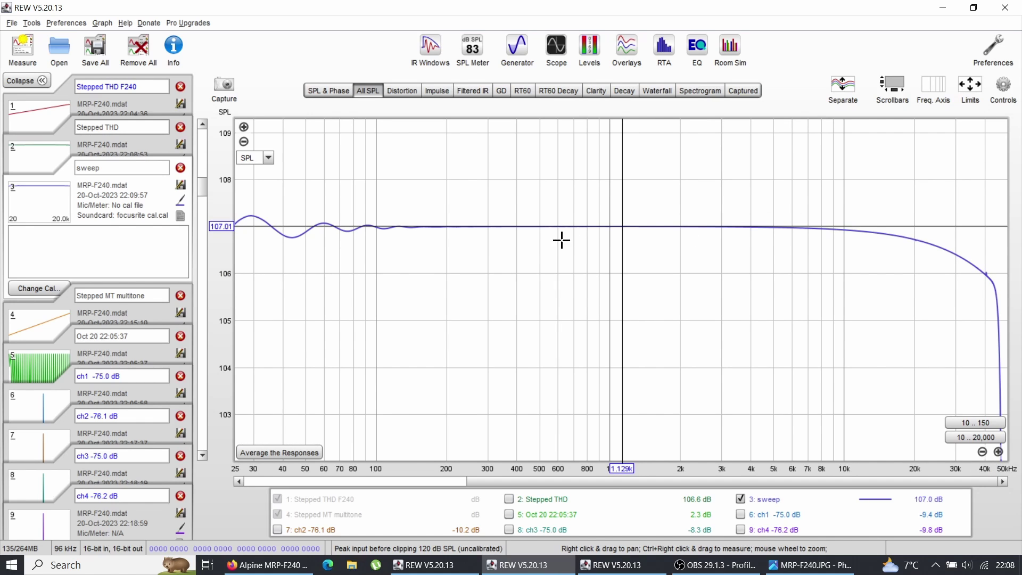
{"action": "left_click", "coordinate": [740, 498]}
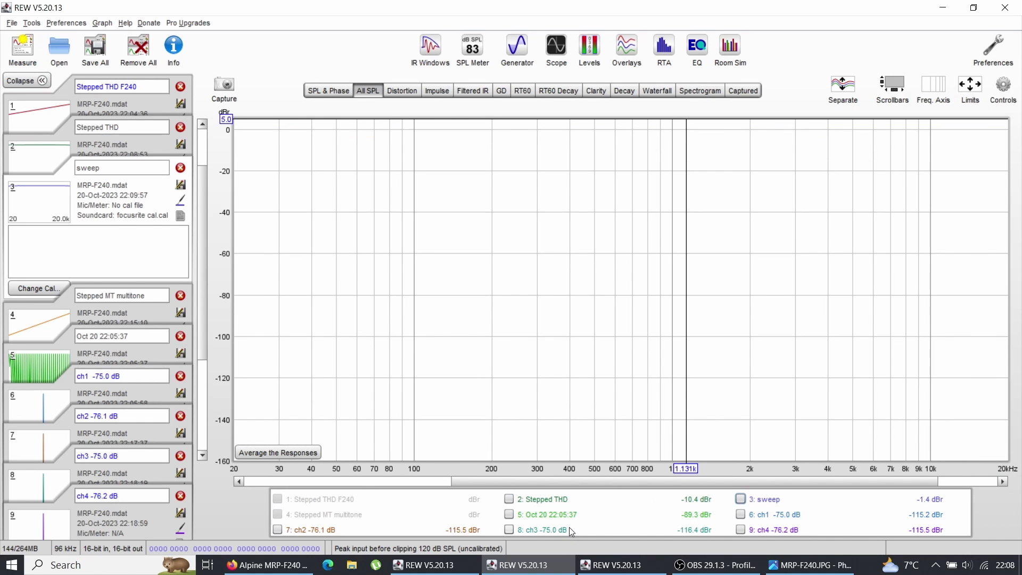
Show the ch1 tone spectrum and read its noise floor near 580 Hz
{"action": "left_click", "coordinate": [740, 514]}
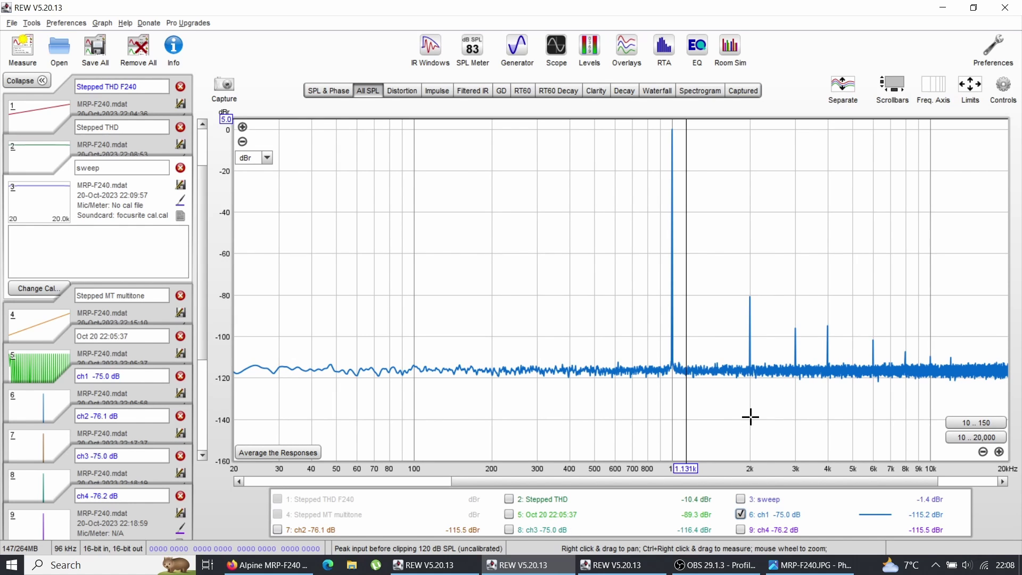
{"action": "left_click_drag", "start_coordinate": [743, 408], "coordinate": [611, 371]}
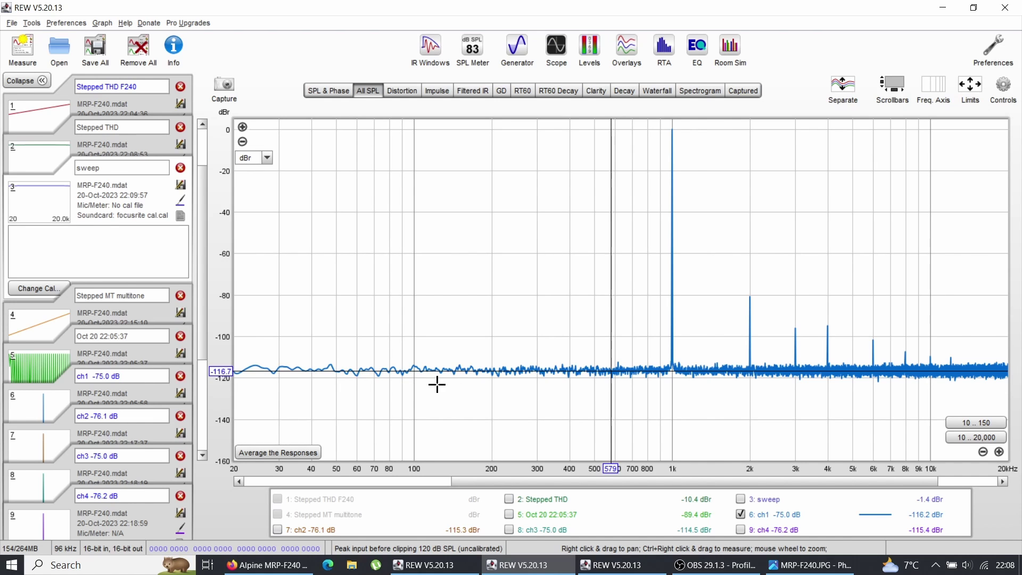
{"action": "key", "text": "alt+Tab"}
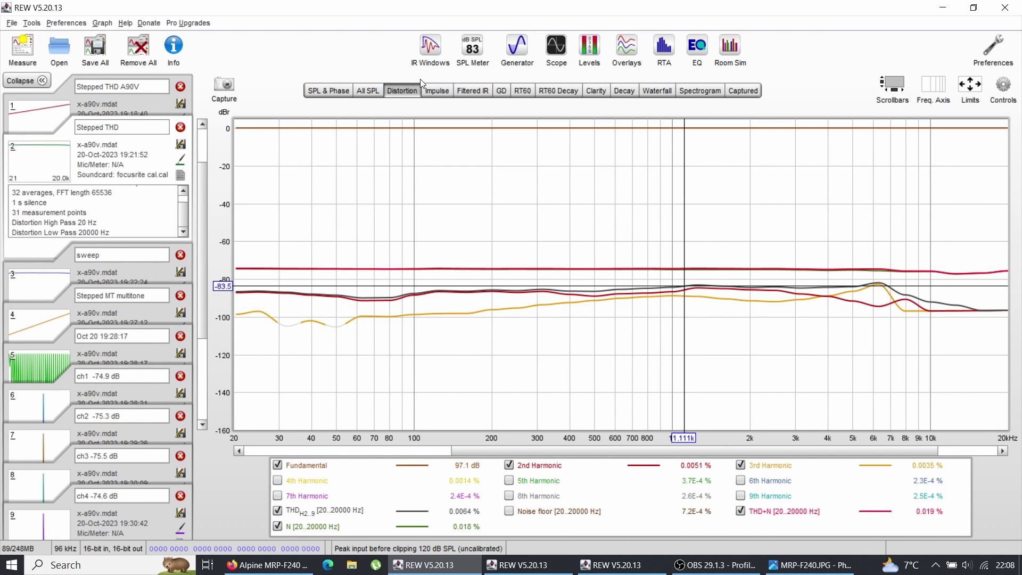
{"action": "key", "text": "alt+Tab"}
{"action": "key", "text": "alt+Tab"}
{"action": "key", "text": "alt+Tab"}
{"action": "key", "text": "alt+Tab"}
{"action": "key", "text": "alt+Tab"}
{"action": "key", "text": "alt+Tab"}
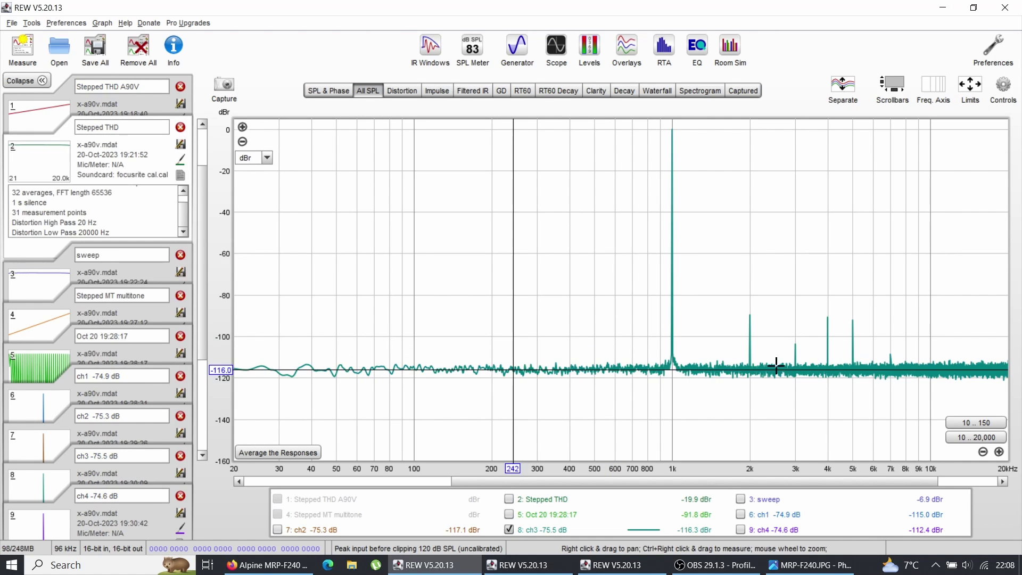
{"action": "key", "text": "alt+Tab"}
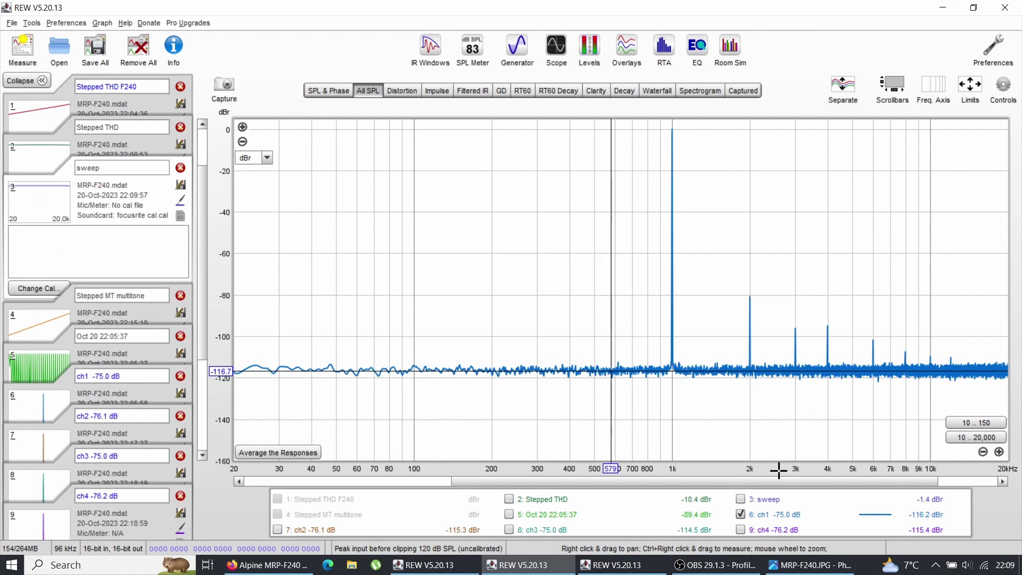
Try ch2, ch3 and ch4 spectra in the legend, settling on ch1 with ch3
{"action": "left_click", "coordinate": [304, 531]}
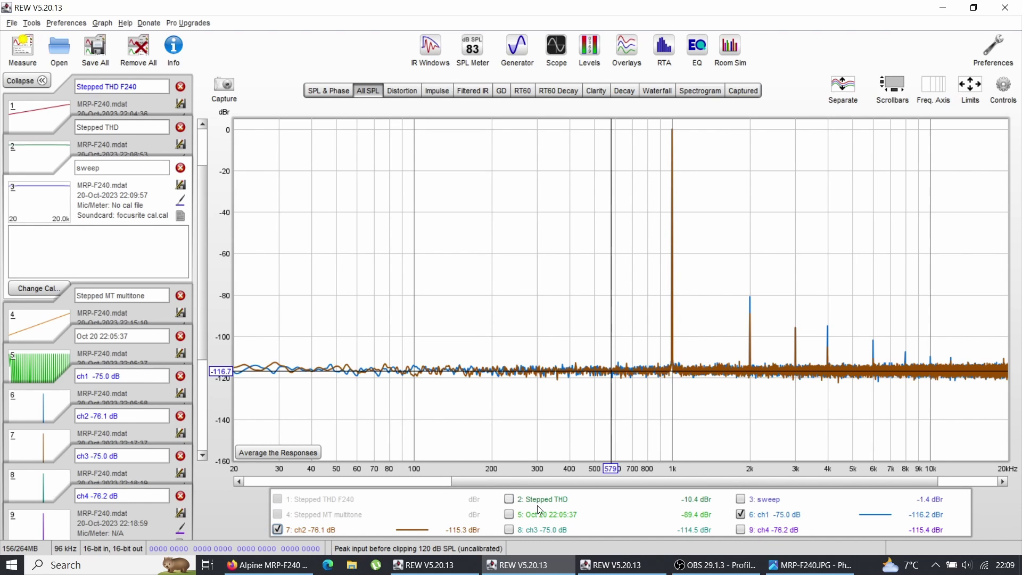
{"action": "left_click", "coordinate": [741, 514]}
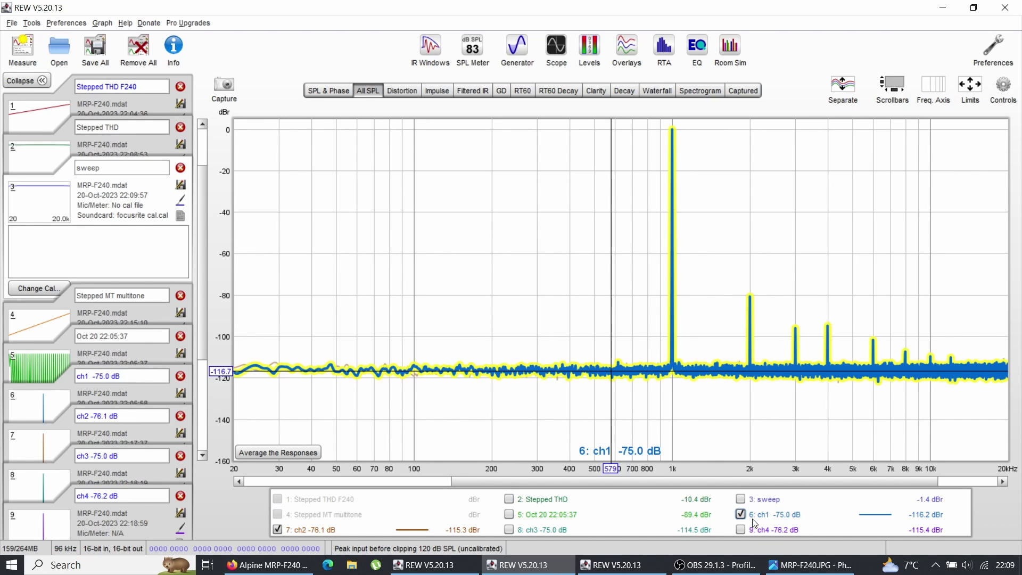
{"action": "left_click", "coordinate": [748, 529]}
{"action": "left_click", "coordinate": [749, 529]}
{"action": "left_click", "coordinate": [749, 529]}
{"action": "left_click", "coordinate": [749, 529]}
{"action": "left_click", "coordinate": [525, 529]}
{"action": "left_click", "coordinate": [526, 529]}
{"action": "left_click", "coordinate": [525, 529]}
{"action": "left_click", "coordinate": [526, 529]}
{"action": "left_click", "coordinate": [526, 529]}
{"action": "left_click", "coordinate": [310, 530]}
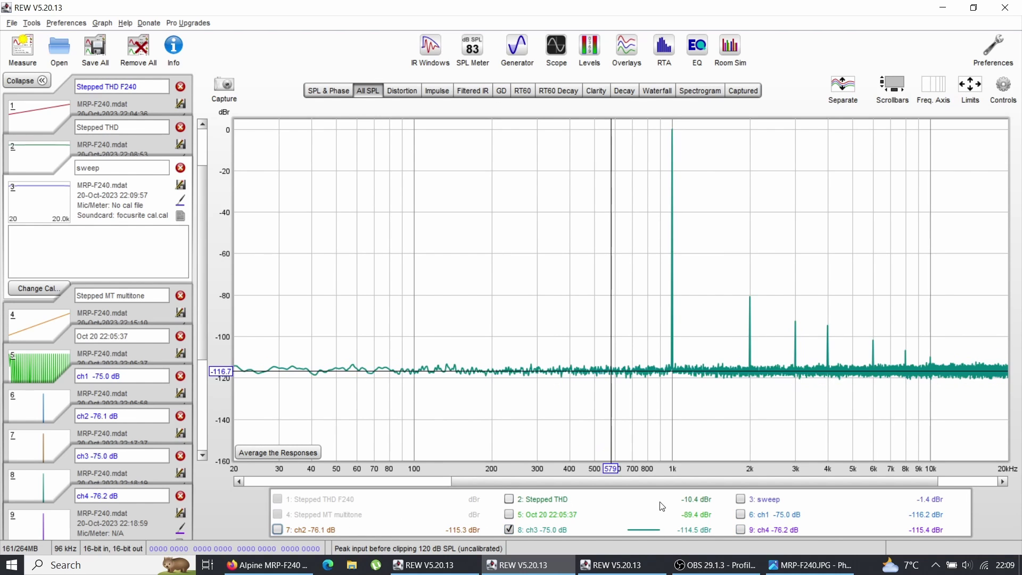
{"action": "left_click", "coordinate": [741, 515]}
Re-show ch3 and add ch2 and ch4 so all four channel spectra overlay
{"action": "left_click", "coordinate": [533, 534]}
{"action": "left_click", "coordinate": [534, 534]}
{"action": "left_click", "coordinate": [535, 535]}
{"action": "left_click", "coordinate": [535, 534]}
{"action": "left_click", "coordinate": [535, 534]}
{"action": "left_click", "coordinate": [535, 534]}
{"action": "left_click", "coordinate": [535, 534]}
{"action": "left_click", "coordinate": [535, 534]}
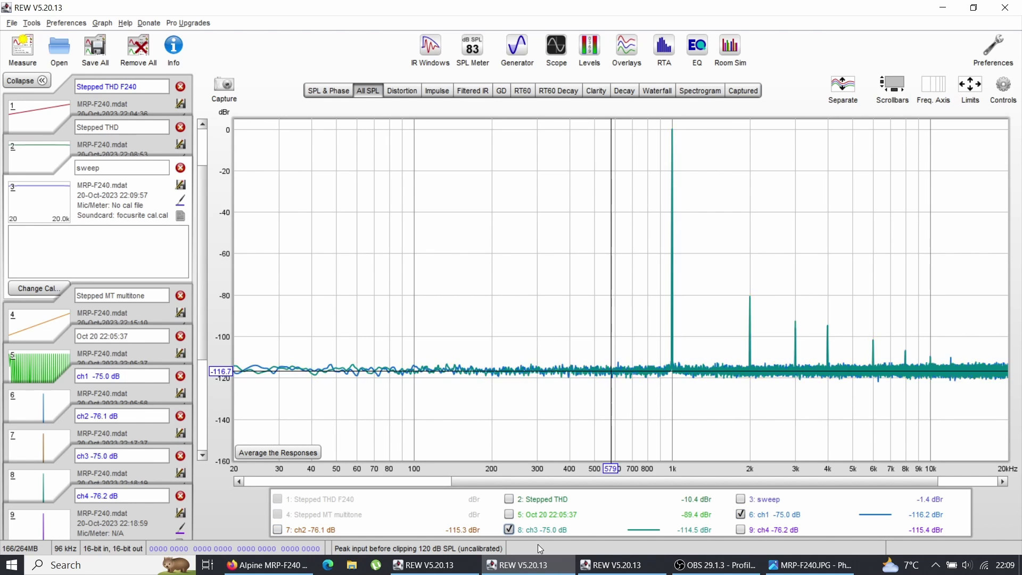
{"action": "left_click", "coordinate": [298, 532]}
{"action": "left_click", "coordinate": [740, 529]}
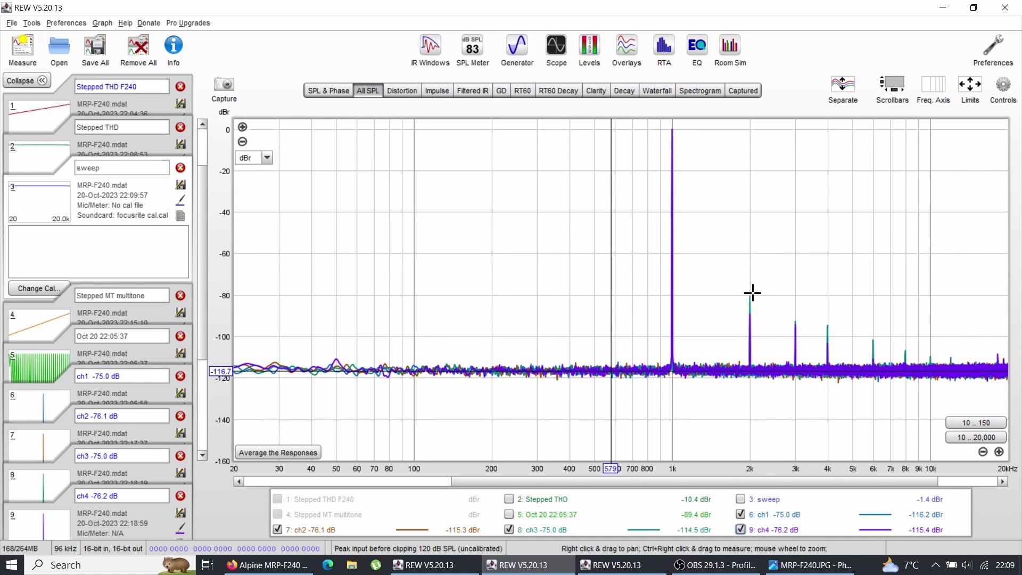
Read the 2 kHz and 3 kHz harmonics, then overlay A90V ch4 on ch3 and compare at 3.07 kHz
{"action": "left_click", "coordinate": [752, 292]}
{"action": "left_click", "coordinate": [793, 319]}
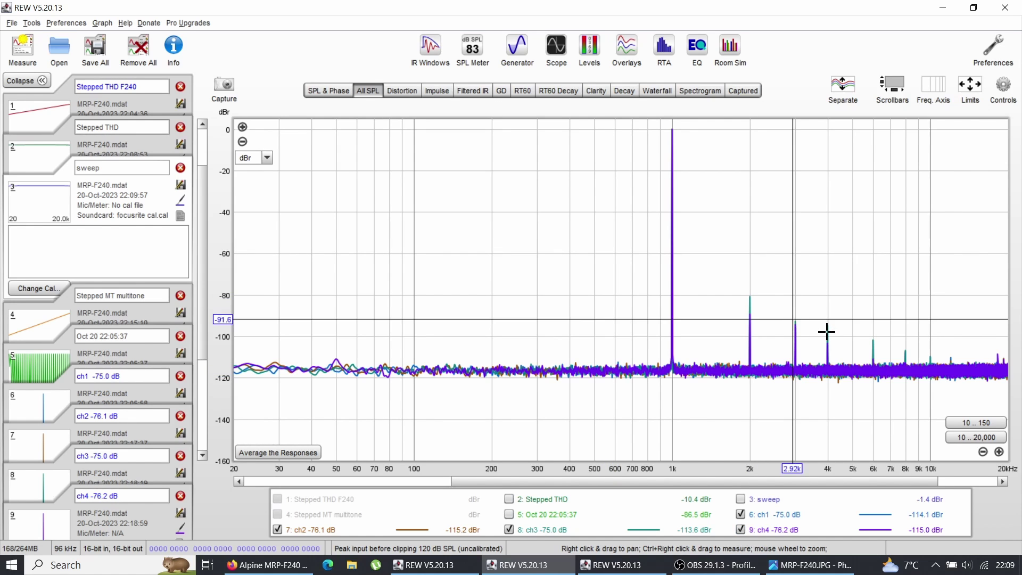
{"action": "key", "text": "alt+Tab"}
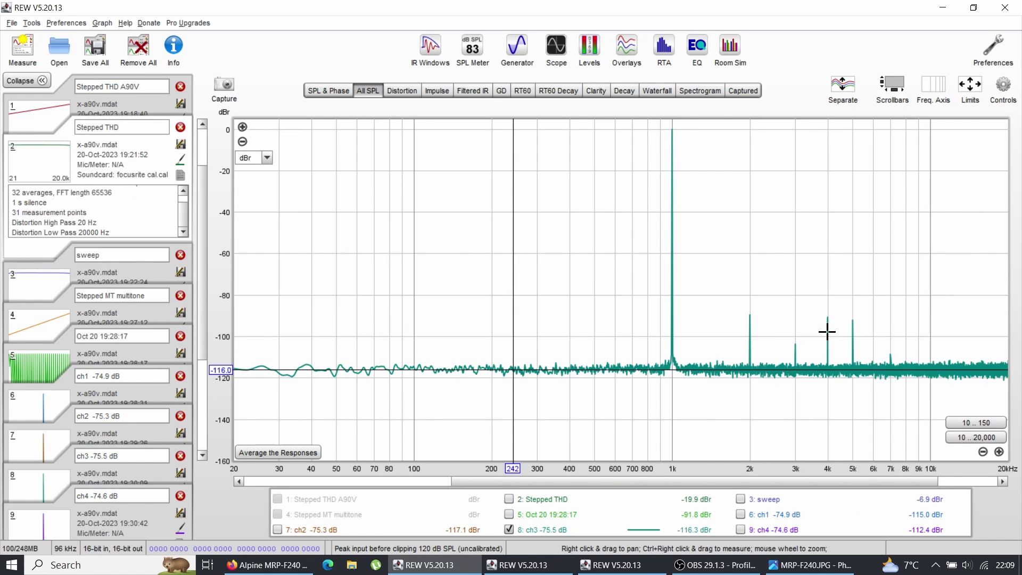
{"action": "left_click", "coordinate": [740, 529]}
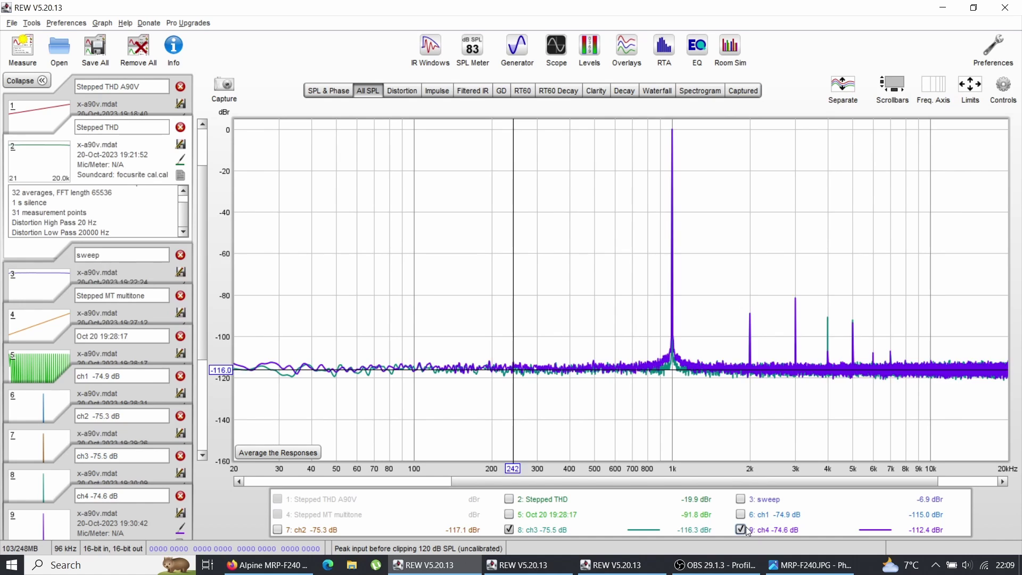
{"action": "left_click", "coordinate": [797, 298]}
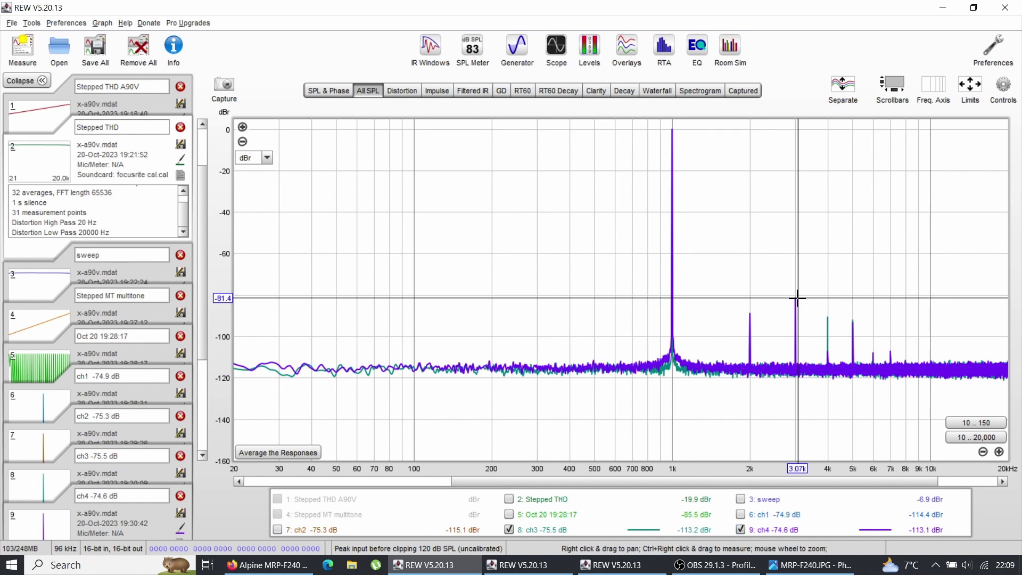
{"action": "key", "text": "alt+Tab"}
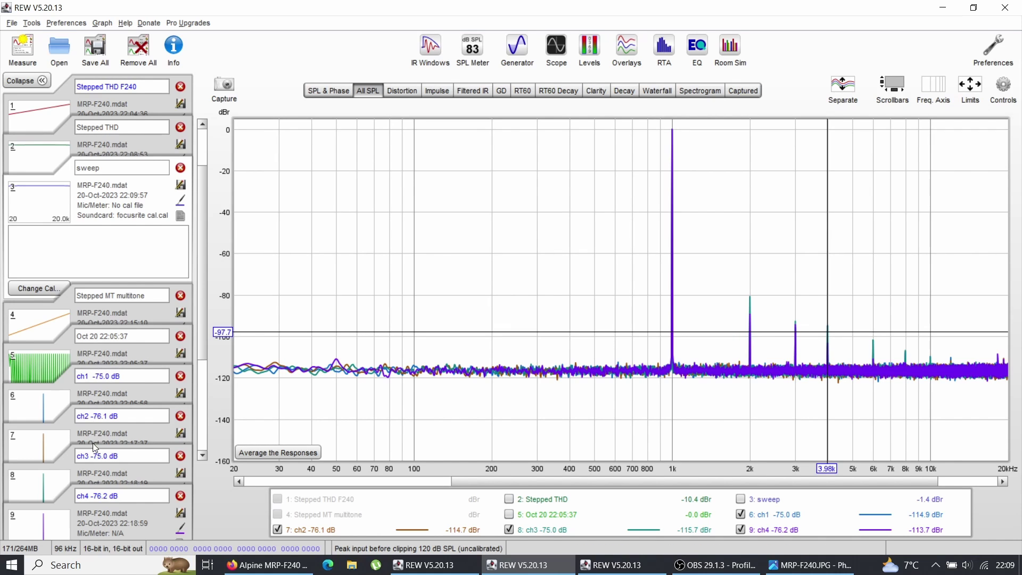
{"action": "key", "text": "alt+Tab"}
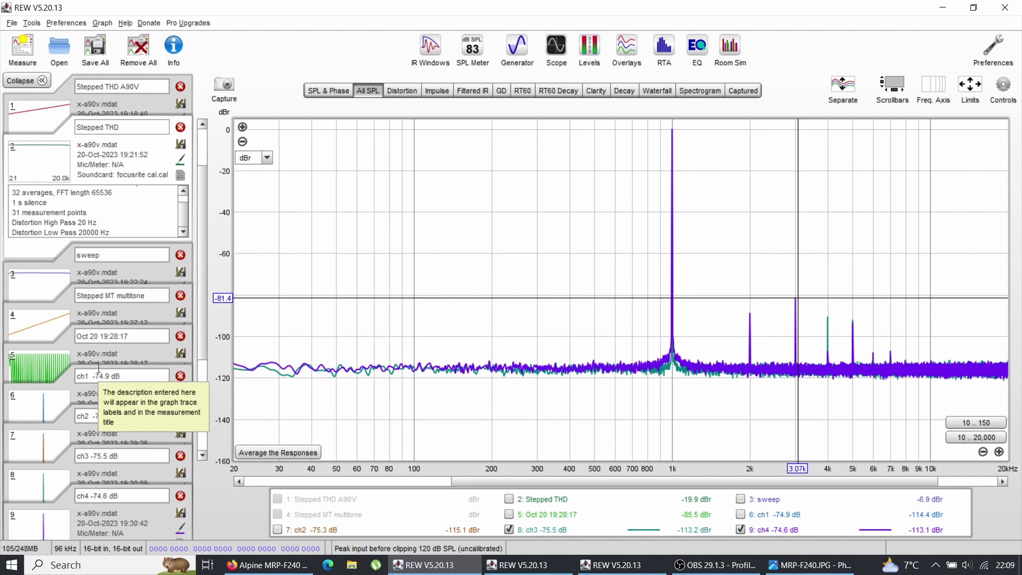
{"action": "key", "text": "alt+Tab"}
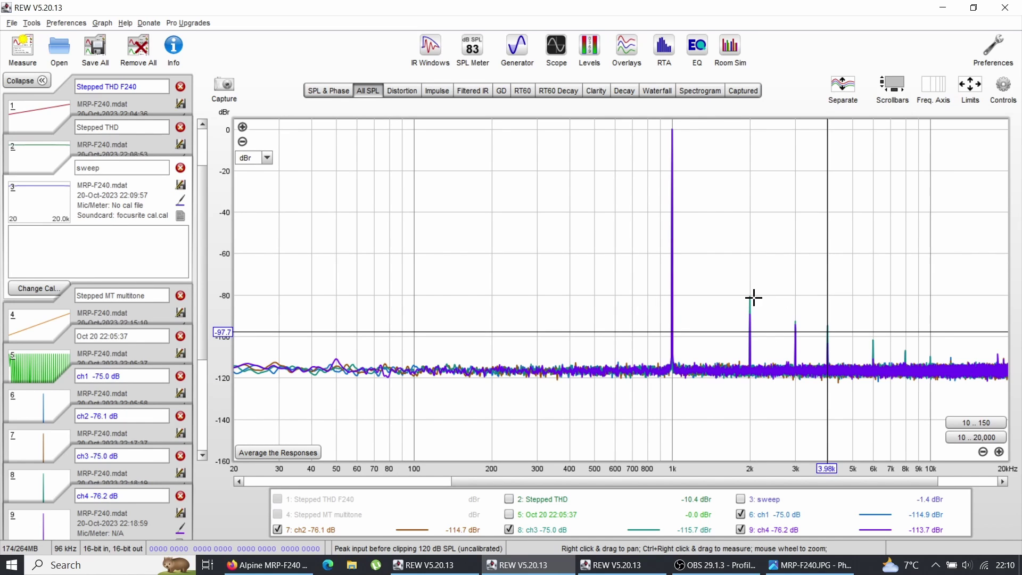
Show the F240 stepped THD versus frequency and read the values at 125 Hz
{"action": "left_click", "coordinate": [53, 162]}
{"action": "left_click", "coordinate": [402, 91]}
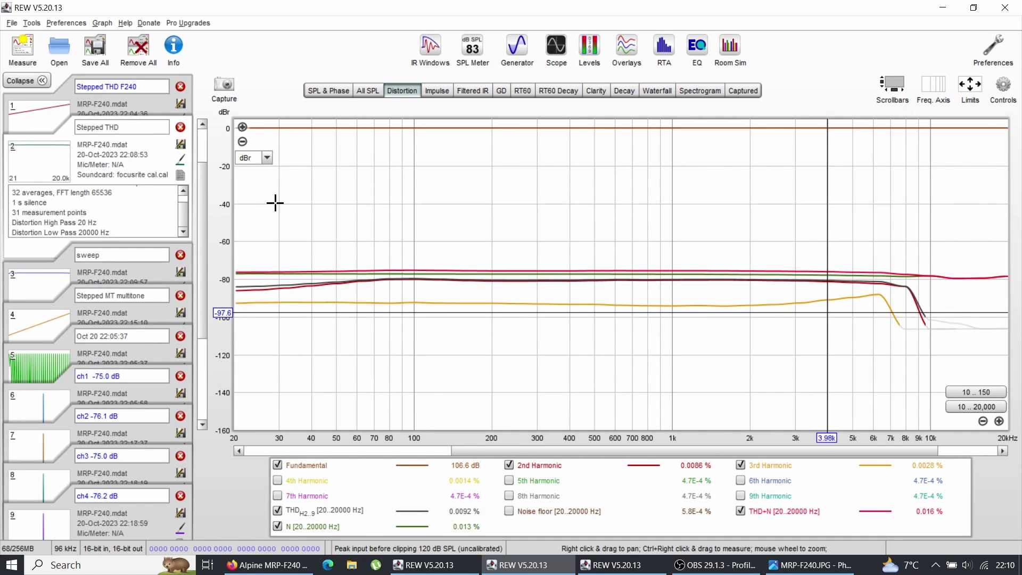
{"action": "left_click", "coordinate": [439, 281]}
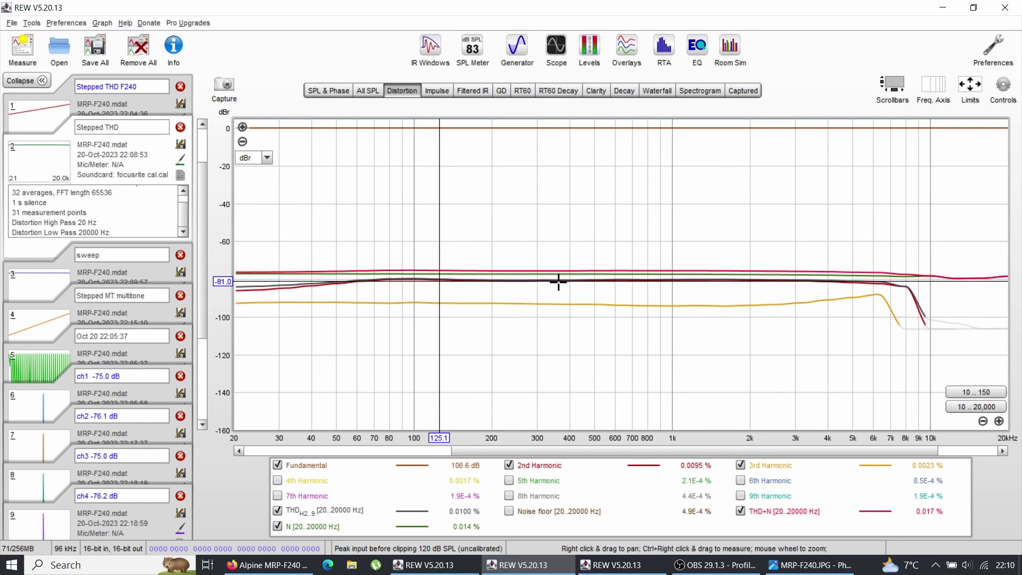
Show the A90V distortion versus frequency, leaving the F240 window on distortion versus power
{"action": "left_click", "coordinate": [43, 110]}
{"action": "key", "text": "alt+Tab"}
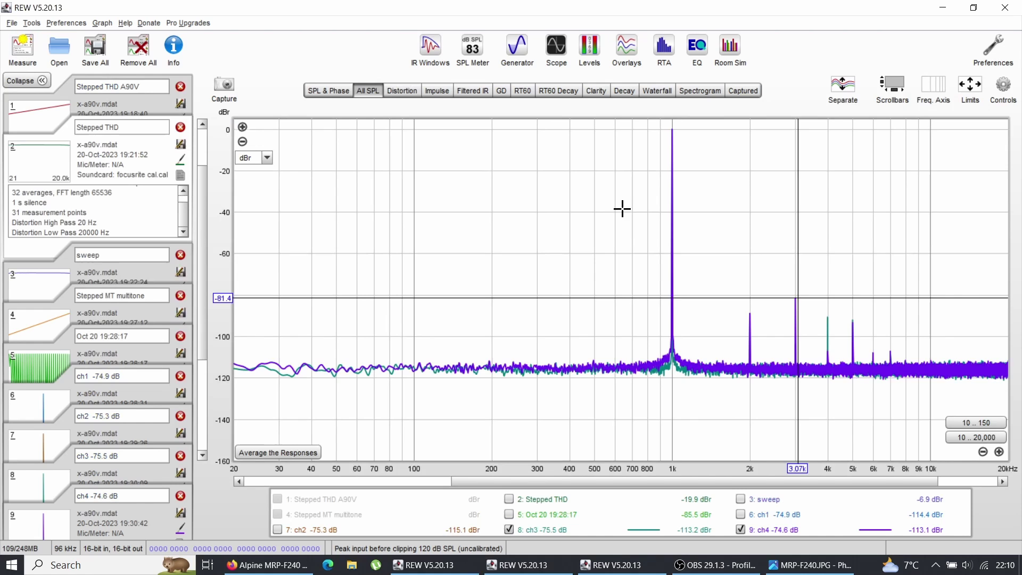
{"action": "left_click", "coordinate": [402, 91]}
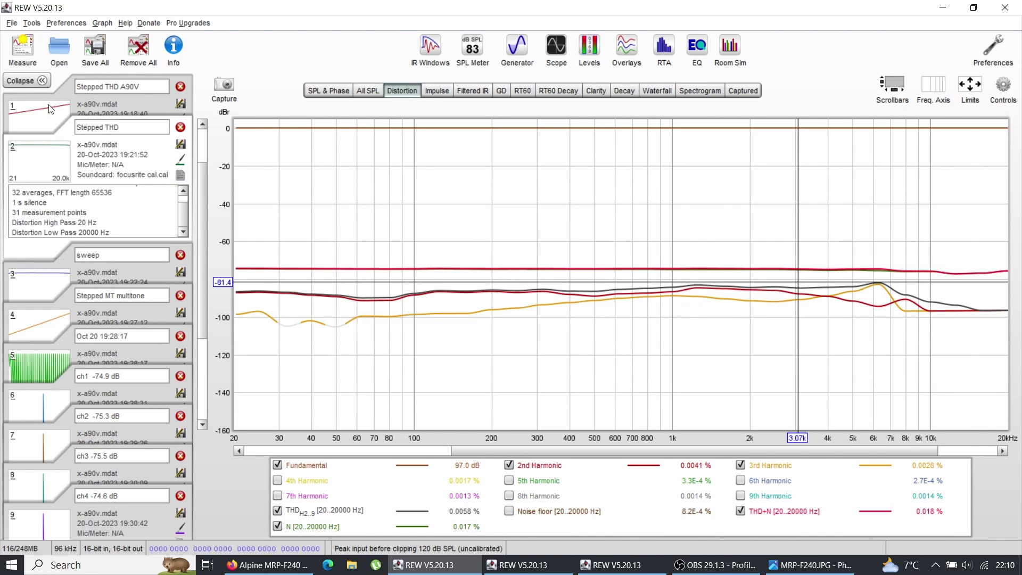
{"action": "key", "text": "alt+Tab"}
{"action": "key", "text": "alt+Tab"}
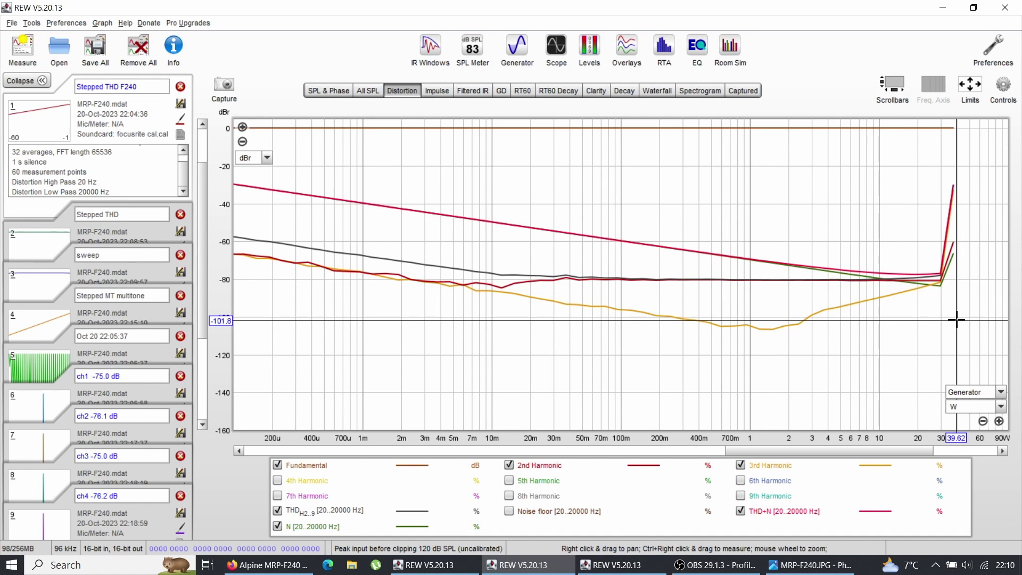
{"action": "key", "text": "alt+Tab"}
{"action": "key", "text": "alt+Tab"}
{"action": "key", "text": "alt+Tab"}
{"action": "key", "text": "alt+Tab"}
{"action": "key", "text": "alt+Tab"}
{"action": "key", "text": "alt+Tab"}
{"action": "key", "text": "alt+Tab"}
{"action": "key", "text": "alt+Tab"}
{"action": "key", "text": "alt+Tab"}
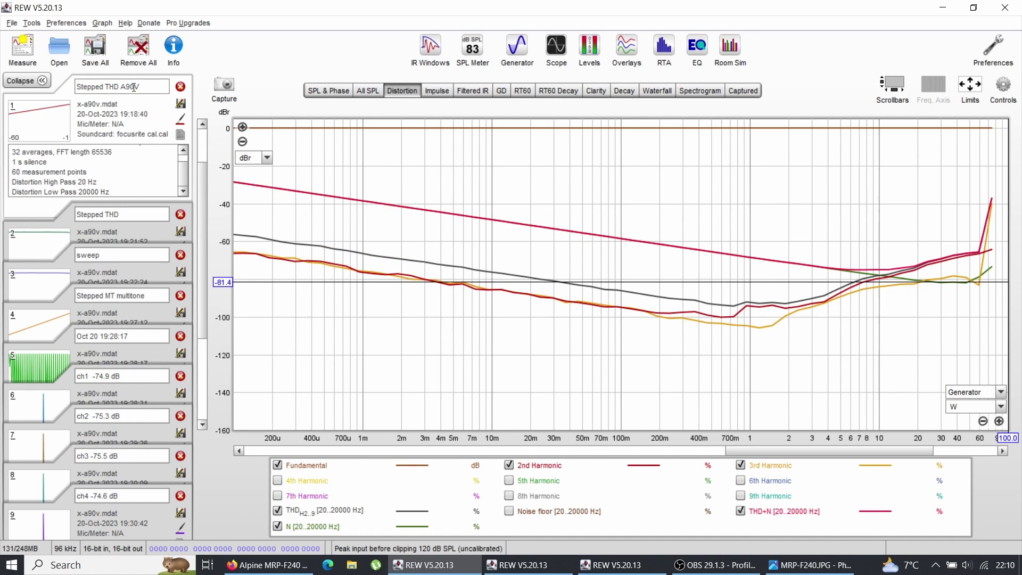
{"action": "left_click", "coordinate": [122, 84]}
{"action": "key", "text": "shift+Home"}
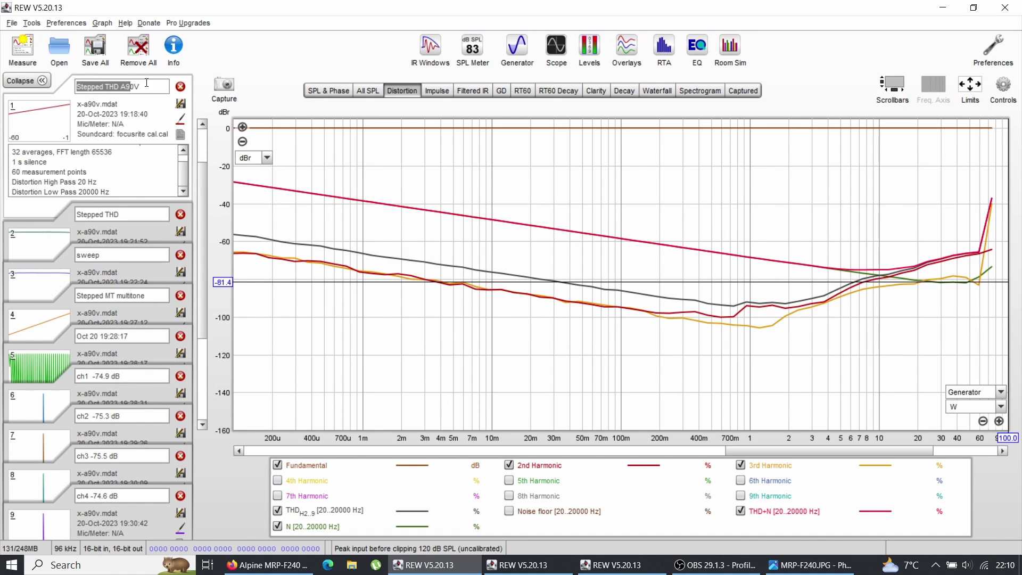
{"action": "key", "text": "End"}
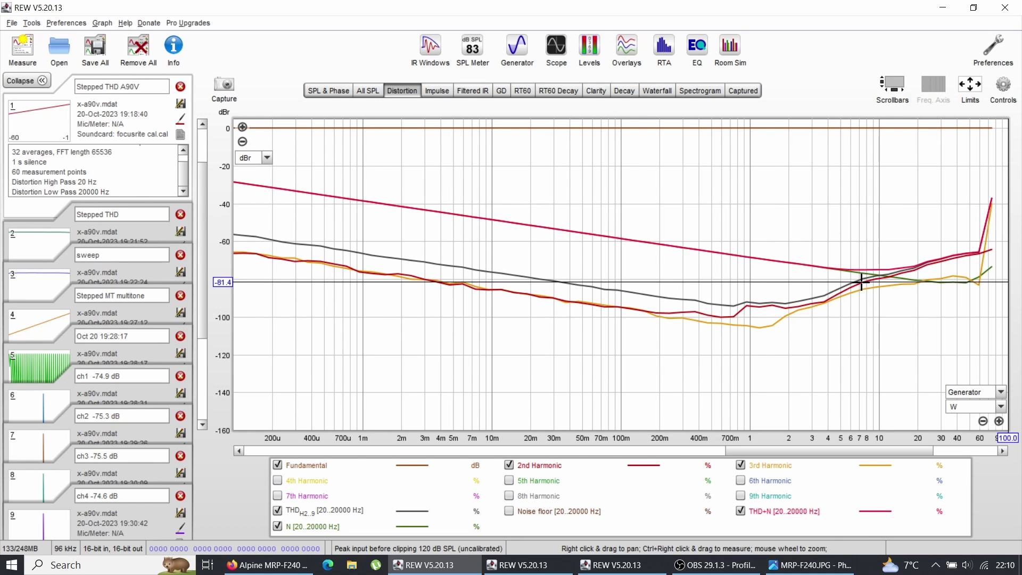
{"action": "key", "text": "alt+Tab"}
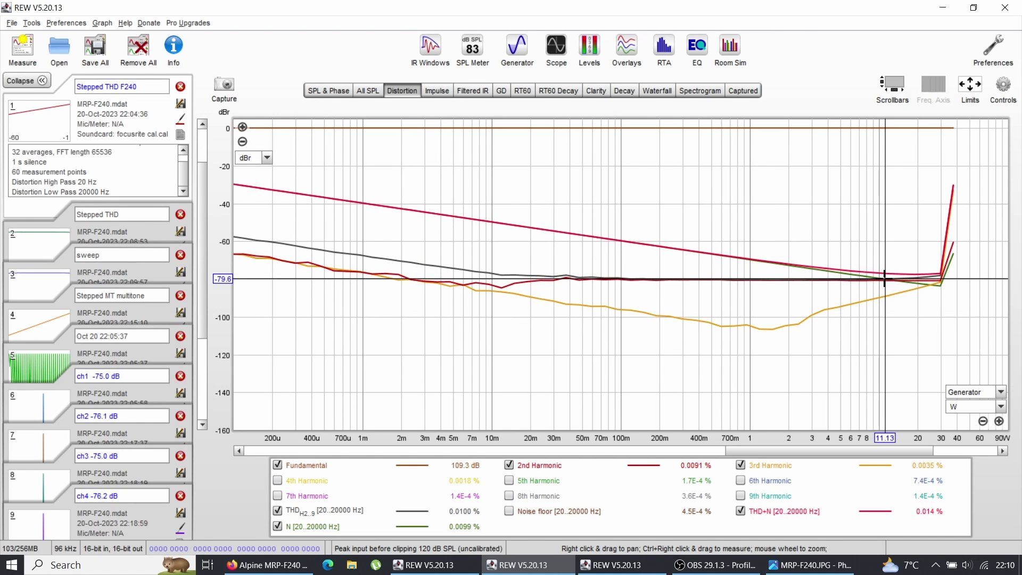
{"action": "key", "text": "alt+Tab"}
{"action": "key", "text": "alt+Tab"}
{"action": "key", "text": "alt+Tab"}
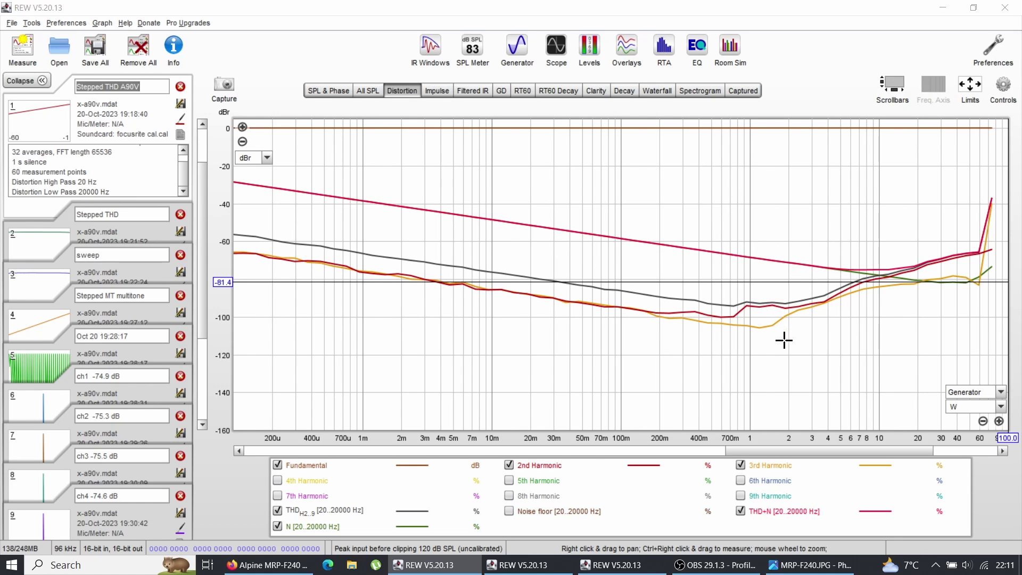
{"action": "key", "text": "alt+Tab"}
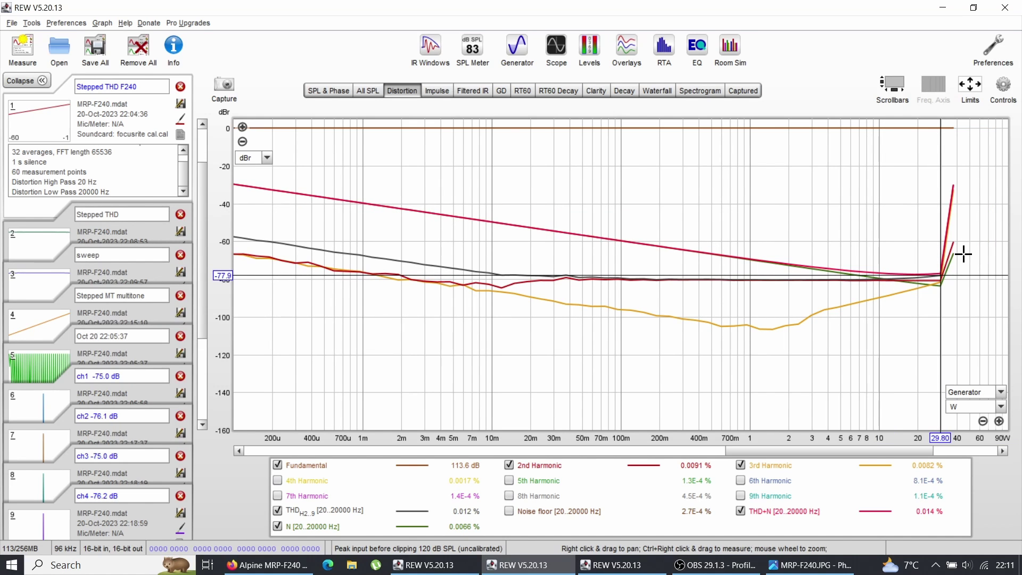
{"action": "key", "text": "alt+Tab"}
{"action": "key", "text": "alt+Tab"}
{"action": "key", "text": "alt+Tab"}
{"action": "key", "text": "alt+Tab"}
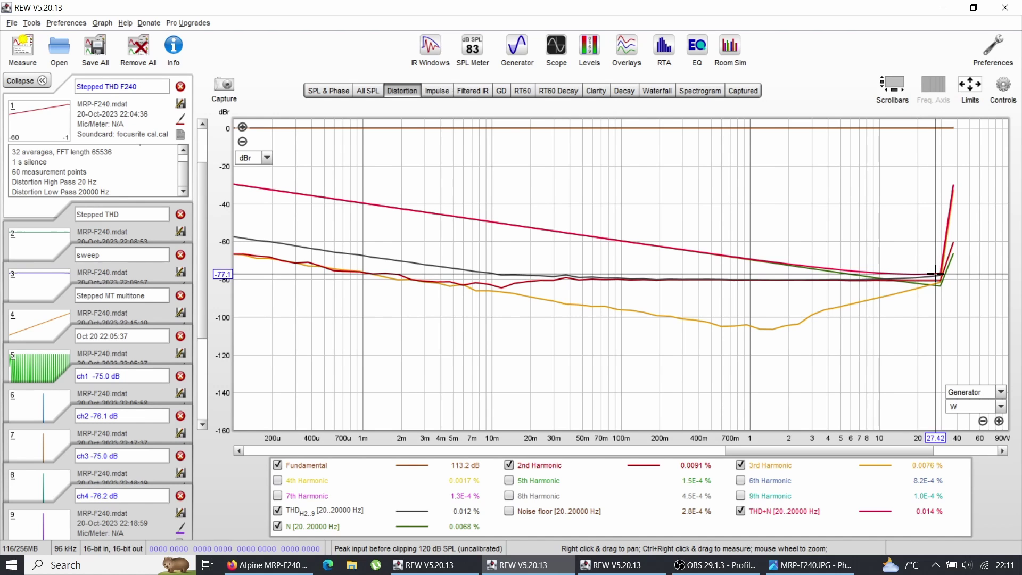
{"action": "key", "text": "alt+Tab"}
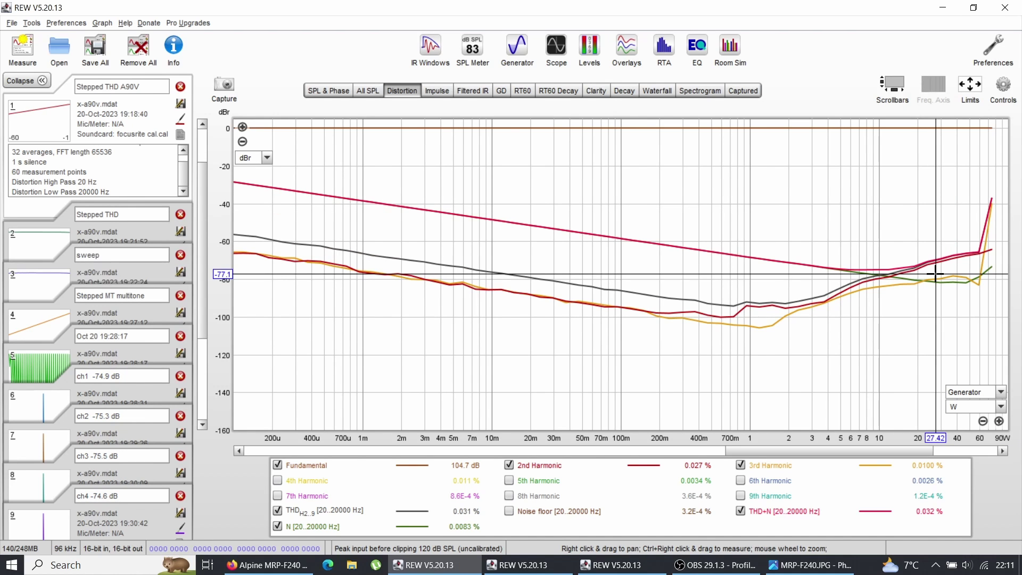
{"action": "key", "text": "alt+Tab"}
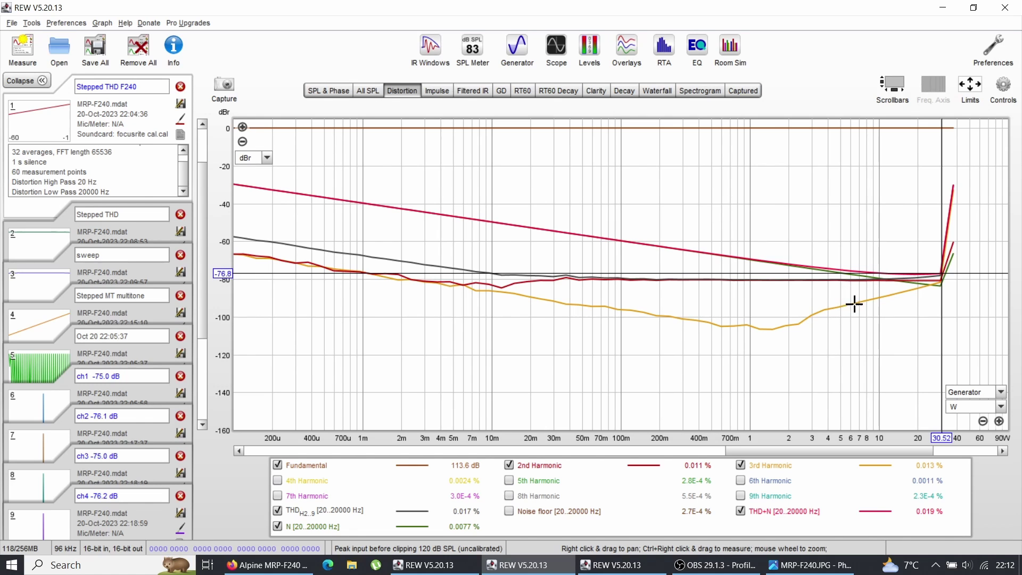
{"action": "left_click", "coordinate": [937, 289]}
{"action": "left_click_drag", "start_coordinate": [937, 290], "coordinate": [940, 274]}
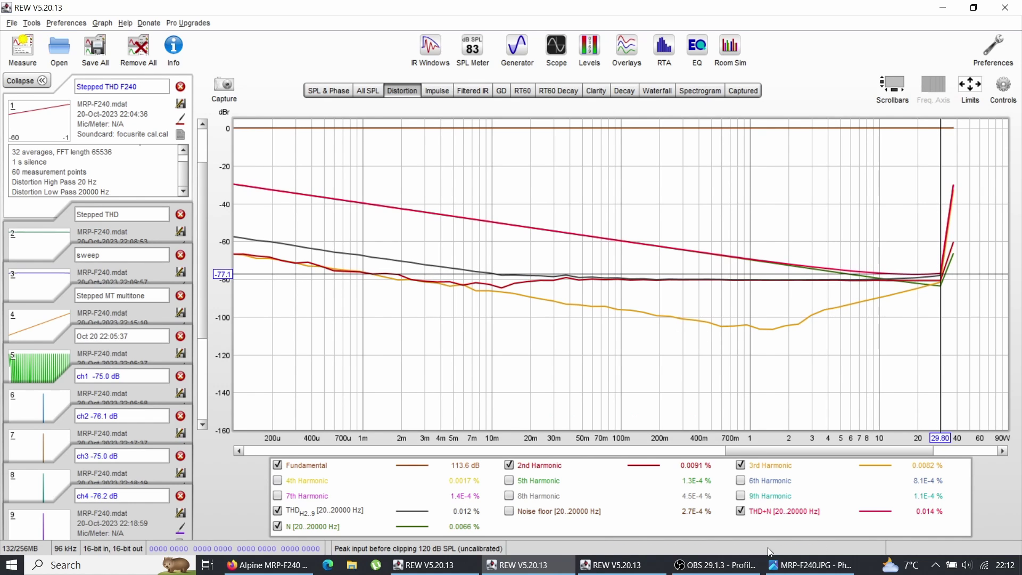
View the MRP-F240.JPG voltage-and-gain image, then return to the A90V stepped THD graph (27.42 W)
{"action": "left_click", "coordinate": [809, 565]}
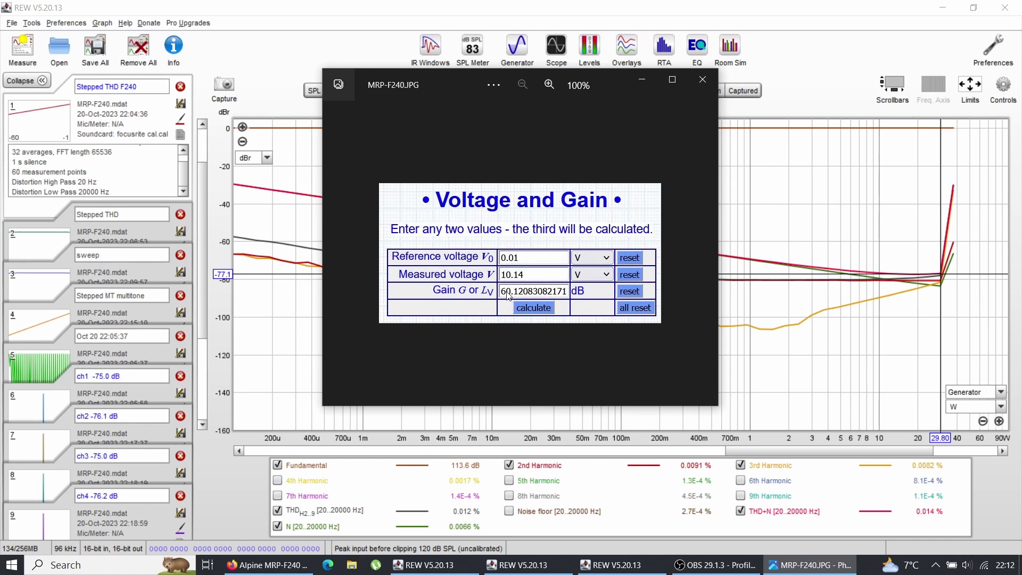
{"action": "key", "text": "alt+Tab"}
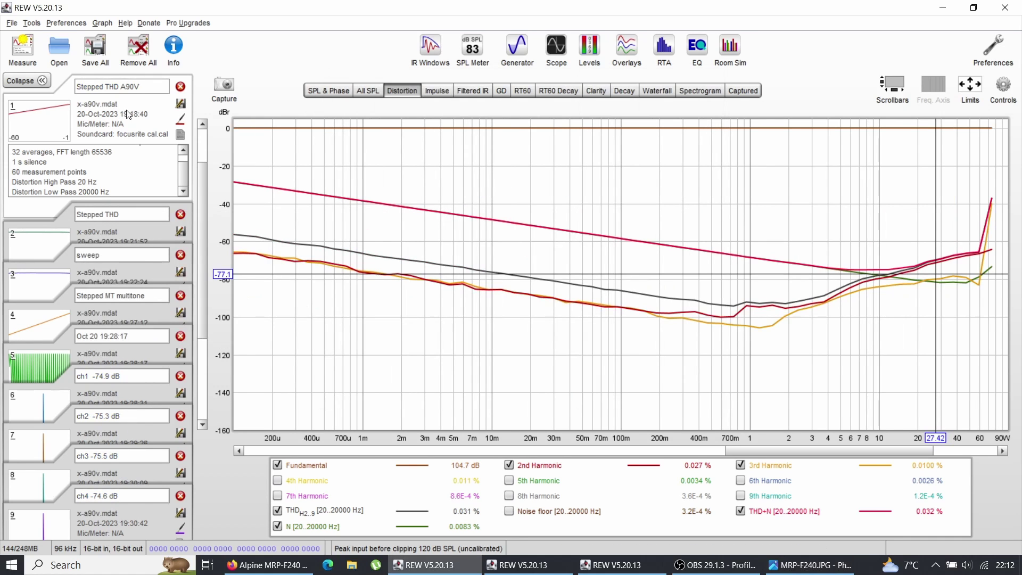
Highlight the A90V and 'Stepped THD A70F' measurement names to compare their distortion-versus-power curves
{"action": "left_click_drag", "start_coordinate": [76, 86], "coordinate": [131, 86]}
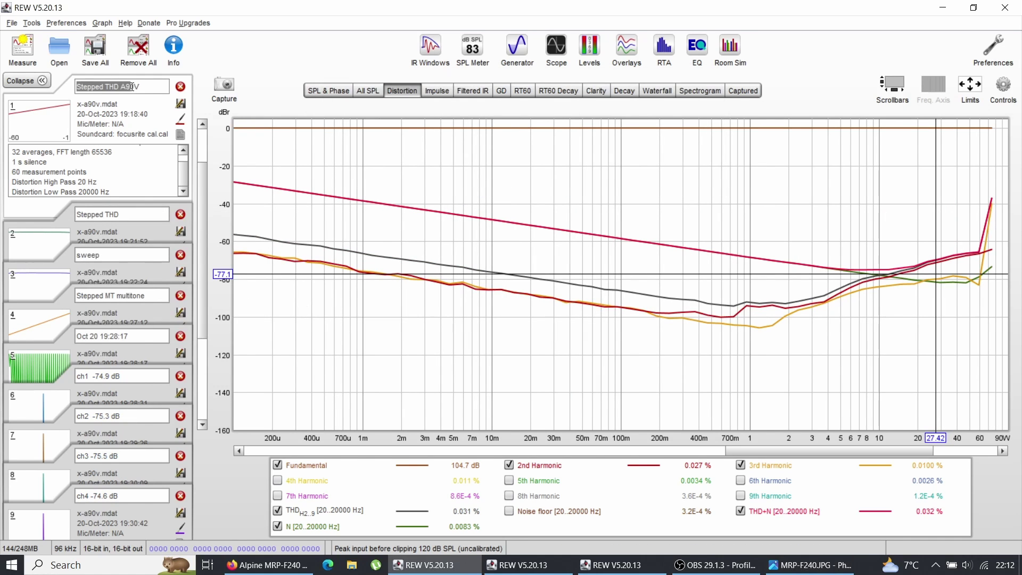
{"action": "key", "text": "alt+Tab"}
{"action": "key", "text": "alt+Tab"}
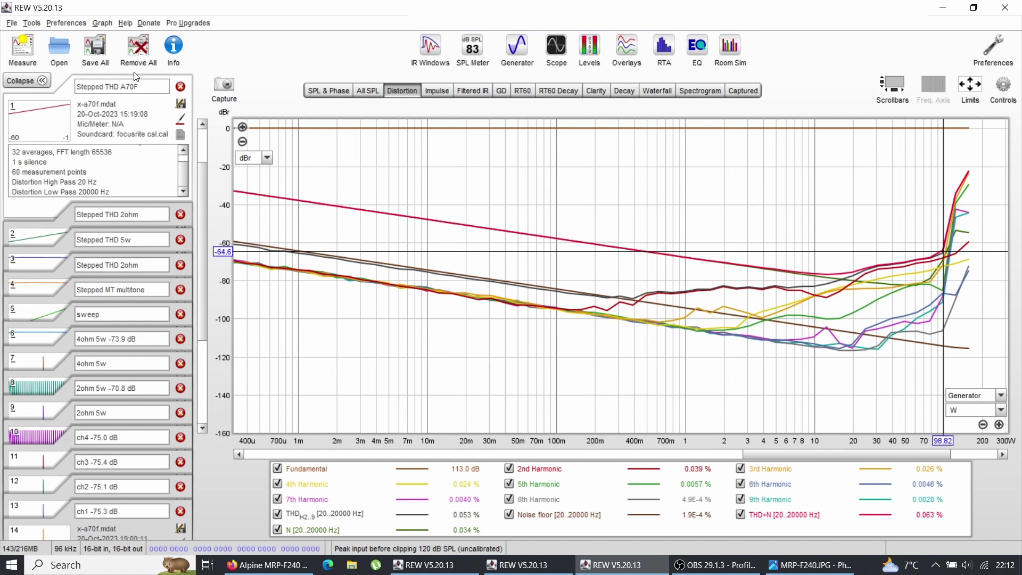
{"action": "left_click_drag", "start_coordinate": [77, 86], "coordinate": [120, 86]}
{"action": "key", "text": "alt+Tab"}
{"action": "key", "text": "alt+Tab"}
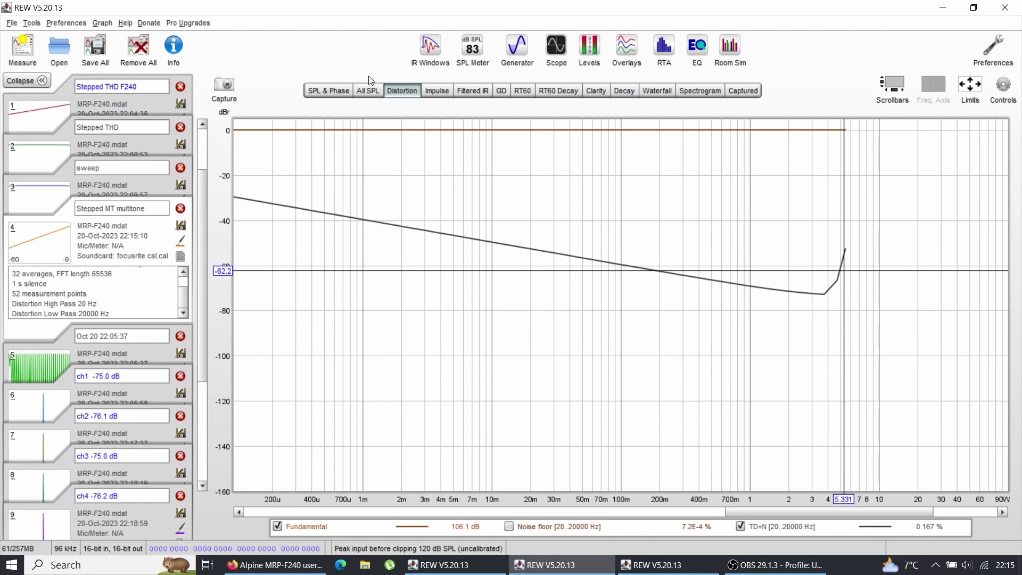
Show only the Oct 20 22:05:37 multitone spectrum on the MRP-F240 All SPL graph
{"action": "left_click", "coordinate": [369, 91]}
{"action": "right_click", "coordinate": [697, 526]}
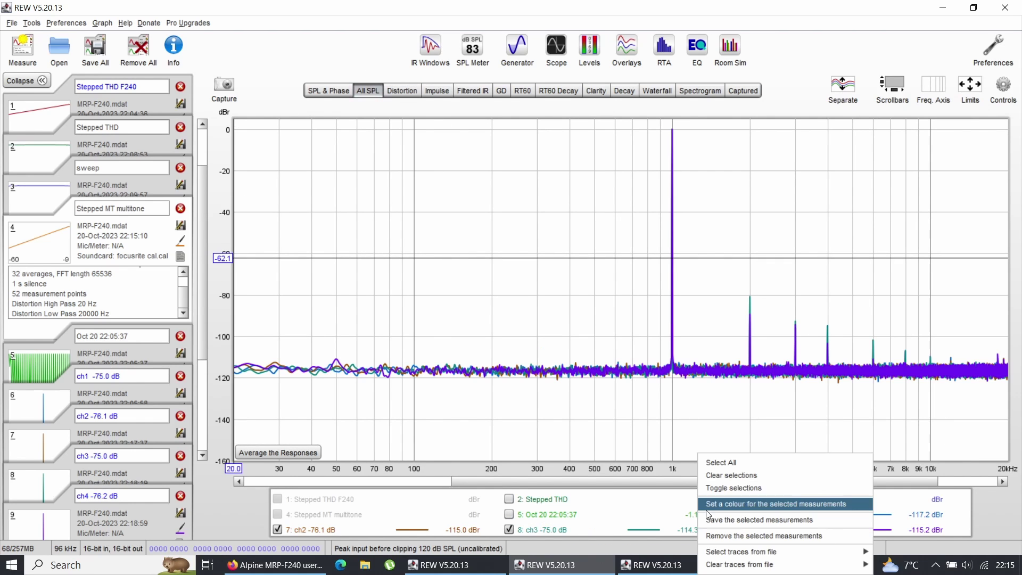
{"action": "left_click", "coordinate": [703, 479]}
{"action": "left_click", "coordinate": [509, 514]}
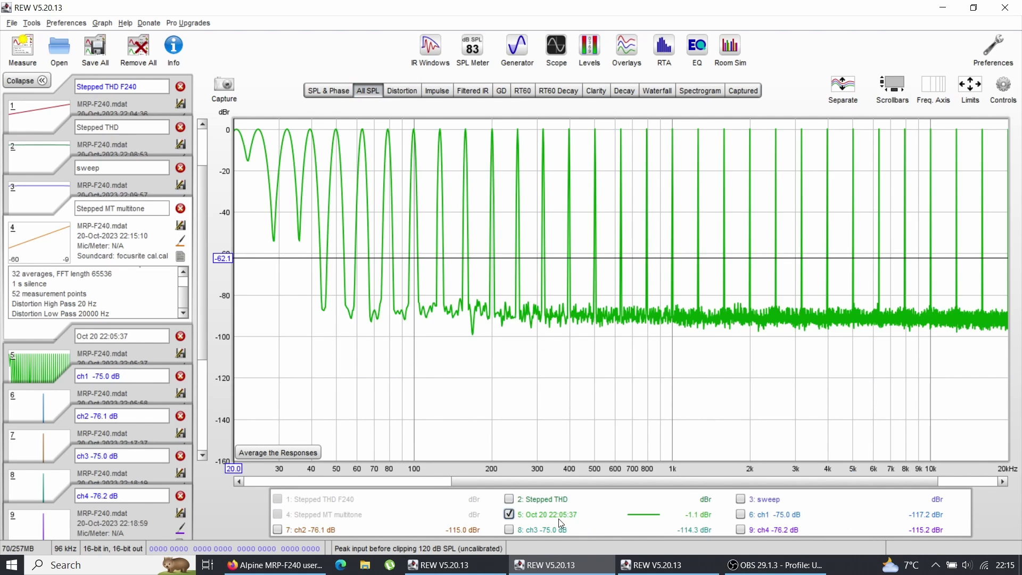